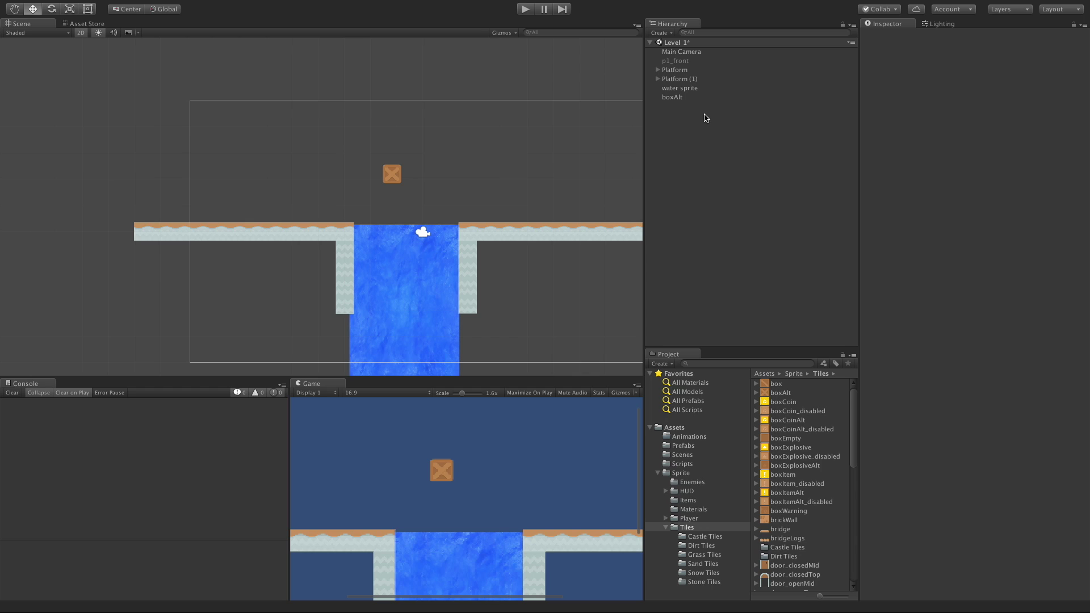
Step: Select the boxAlt crate to check its Box Collider 2D and Dynamic Rigidbody 2D
{"action": "left_click", "coordinate": [669, 97]}
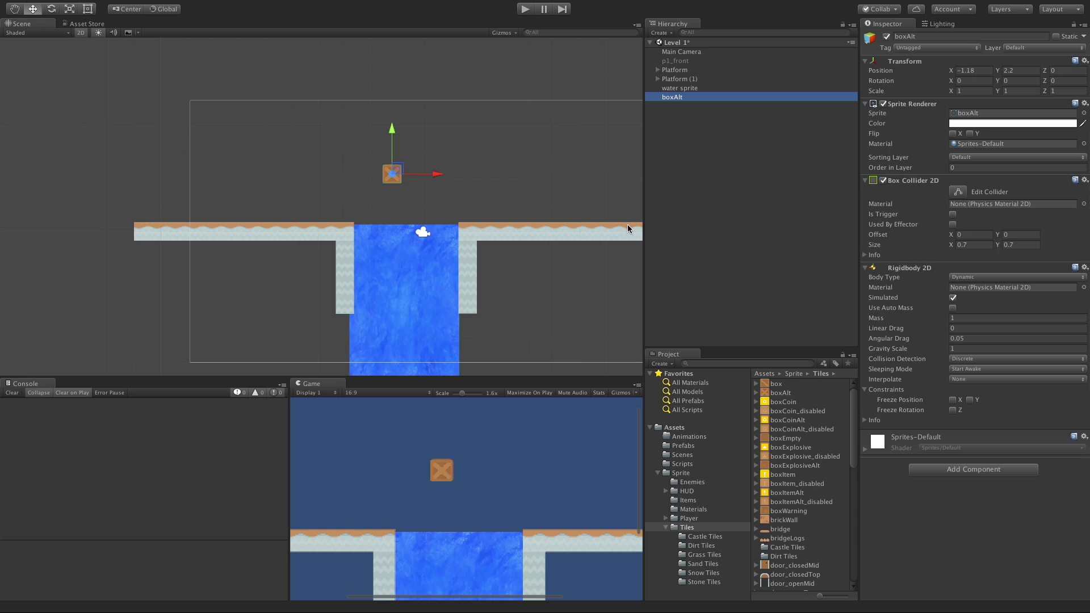
Step: Give the water sprite a 10.24 x 10.24 Box Collider 2D, undoing a mistakenly added Rigidbody 2D
{"action": "left_click", "coordinate": [424, 370]}
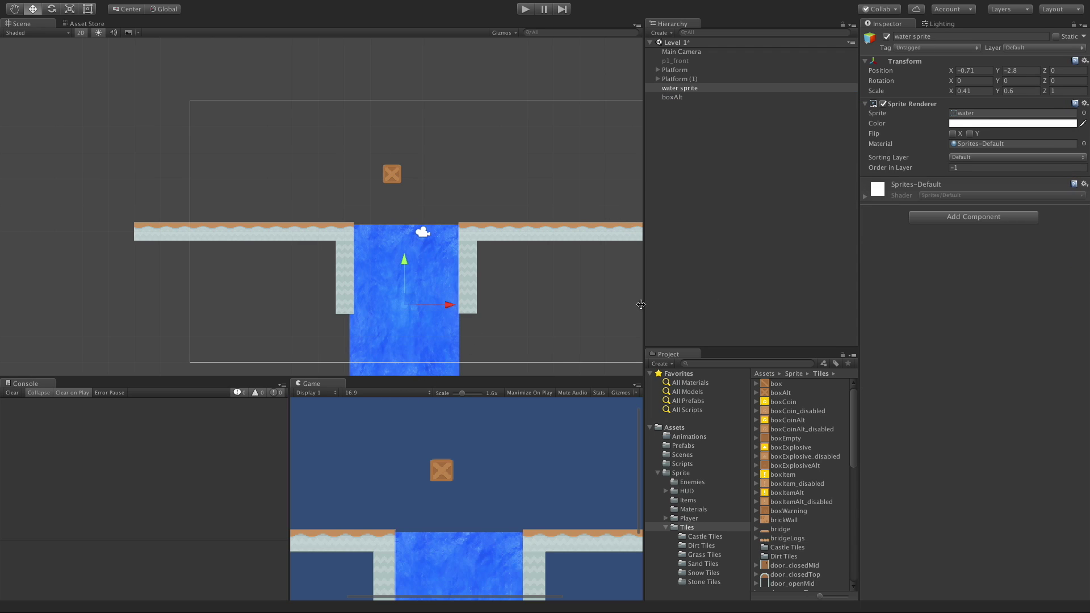
{"action": "left_click", "coordinate": [701, 90]}
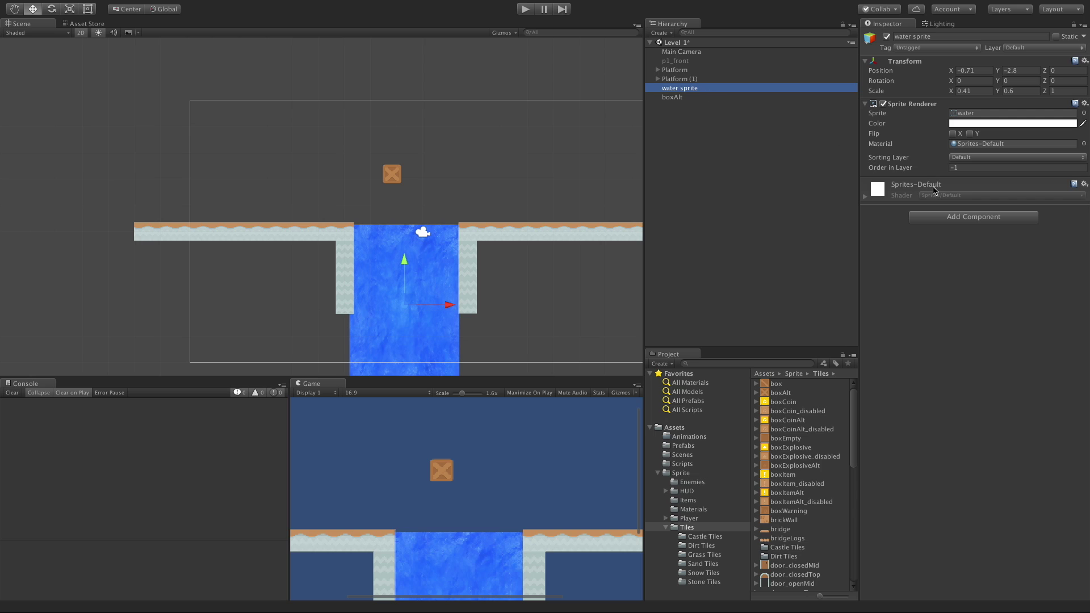
{"action": "left_click", "coordinate": [959, 216]}
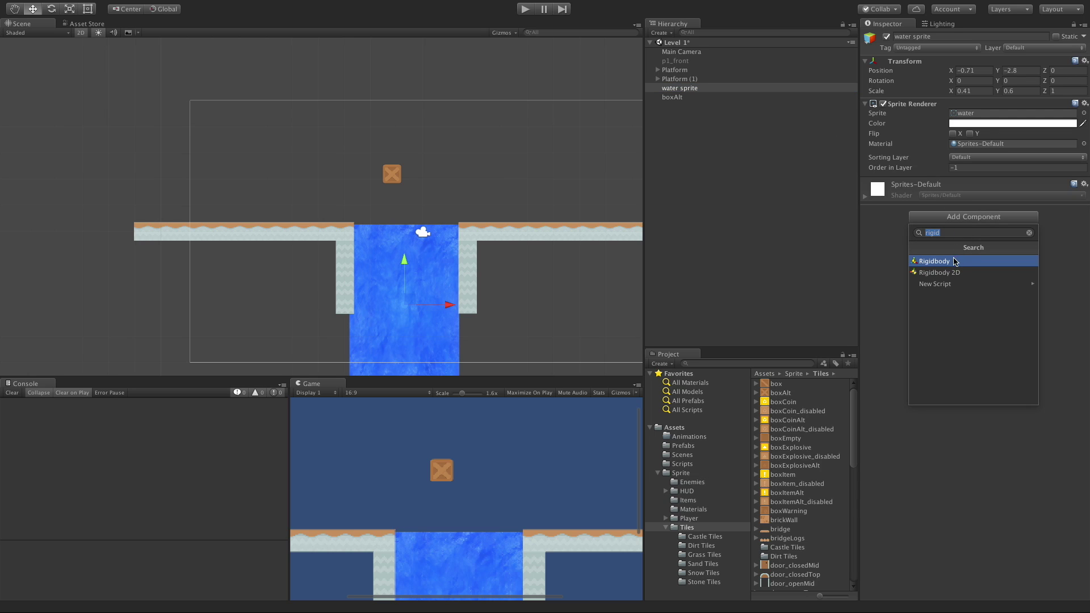
{"action": "left_click", "coordinate": [962, 272]}
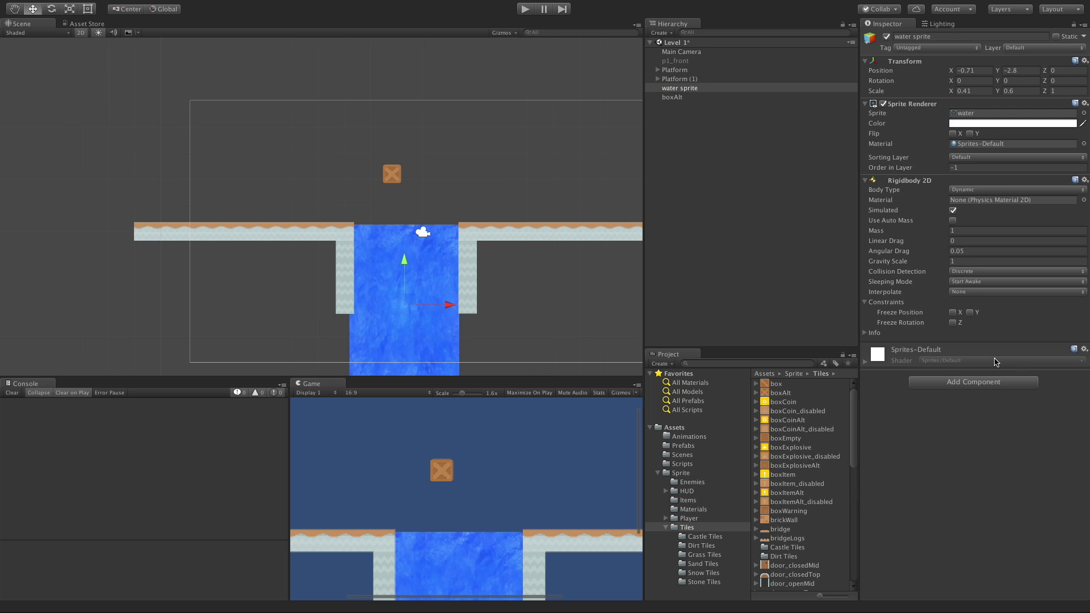
{"action": "key", "text": "ctrl+z"}
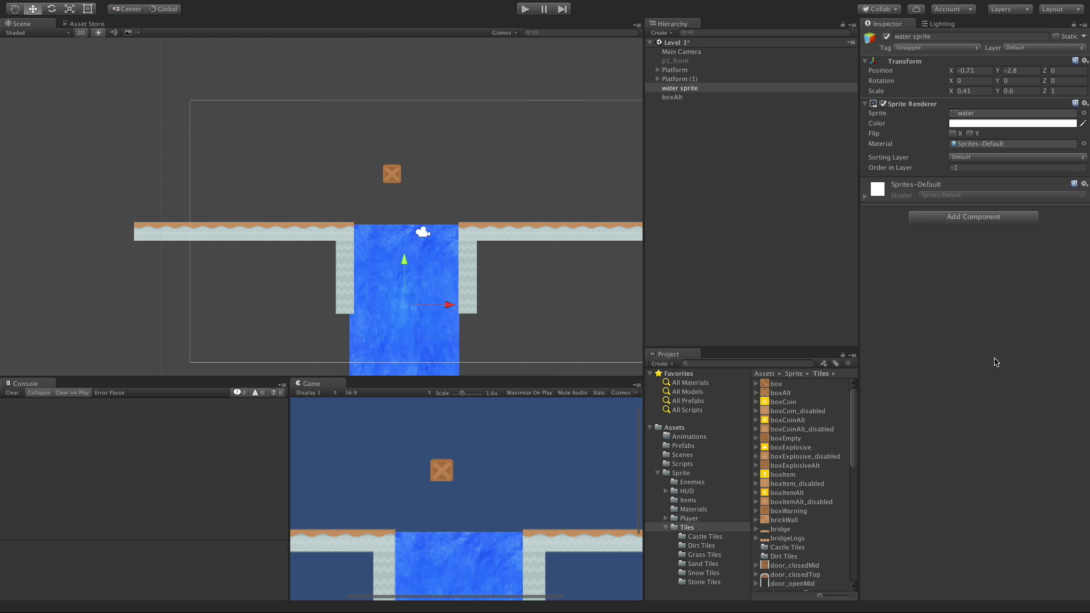
{"action": "left_click", "coordinate": [1029, 220]}
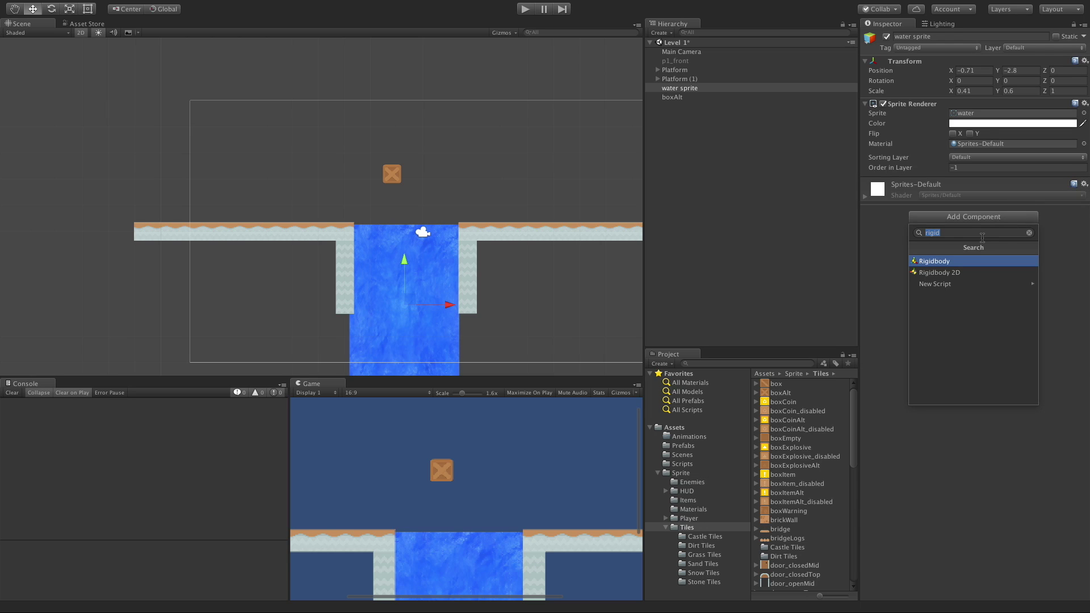
{"action": "type", "text": "box"}
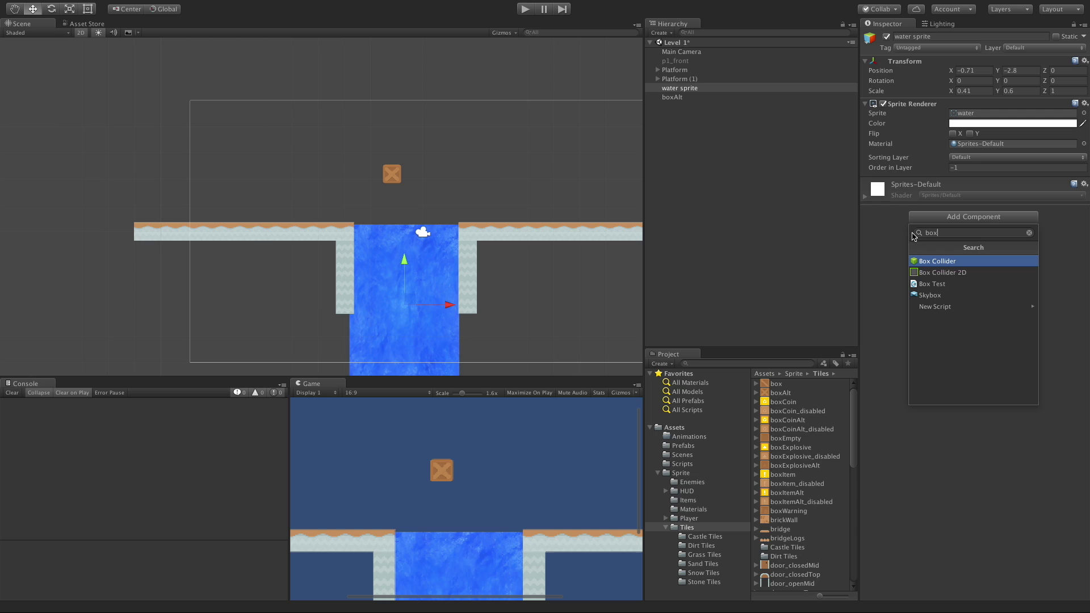
{"action": "left_click", "coordinate": [964, 272]}
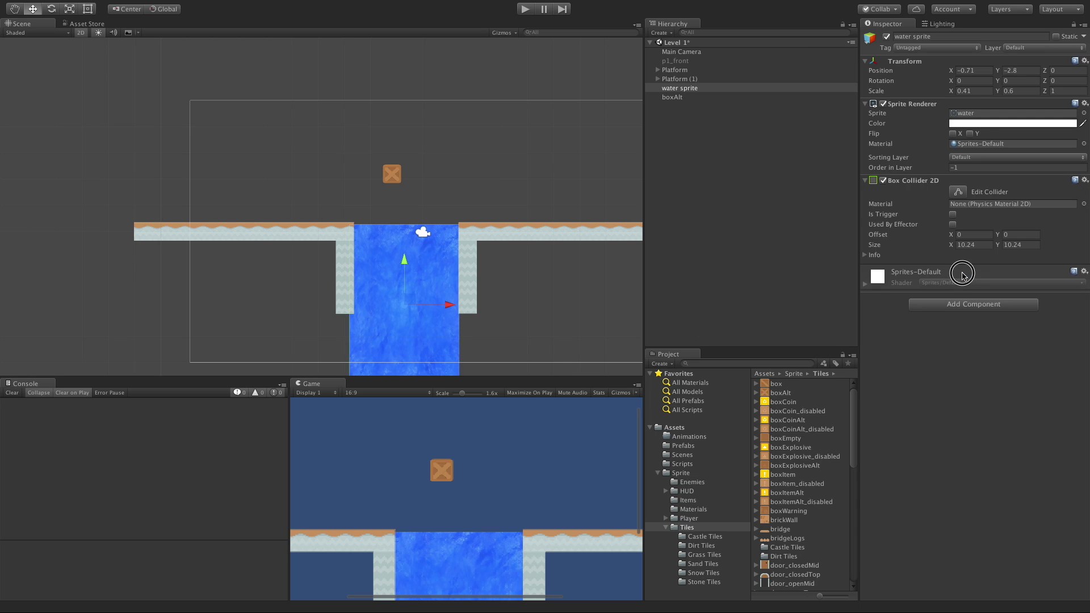
Step: Add a Buoyancy Effector 2D to the water and set its collider to Used By Effector and Is Trigger
{"action": "left_click", "coordinate": [981, 306]}
{"action": "type", "text": "bu"}
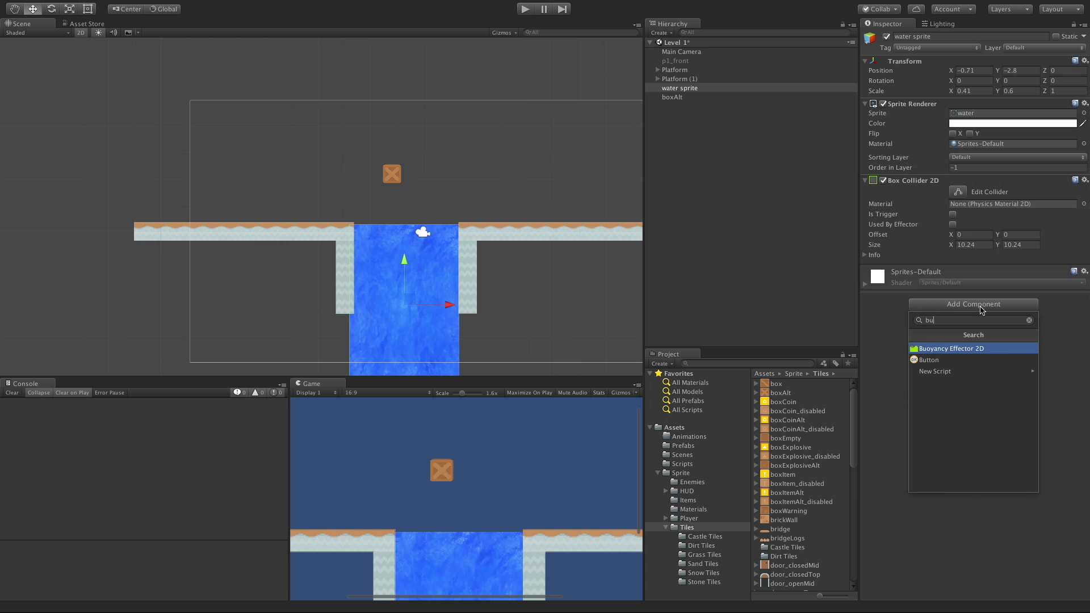
{"action": "key", "text": "Return"}
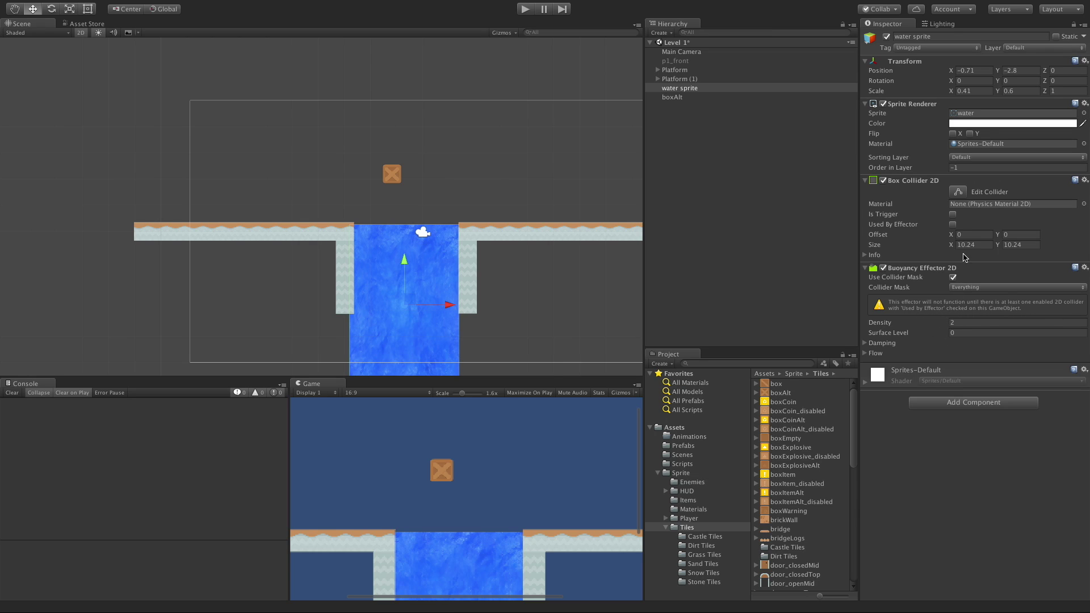
{"action": "left_click", "coordinate": [952, 225]}
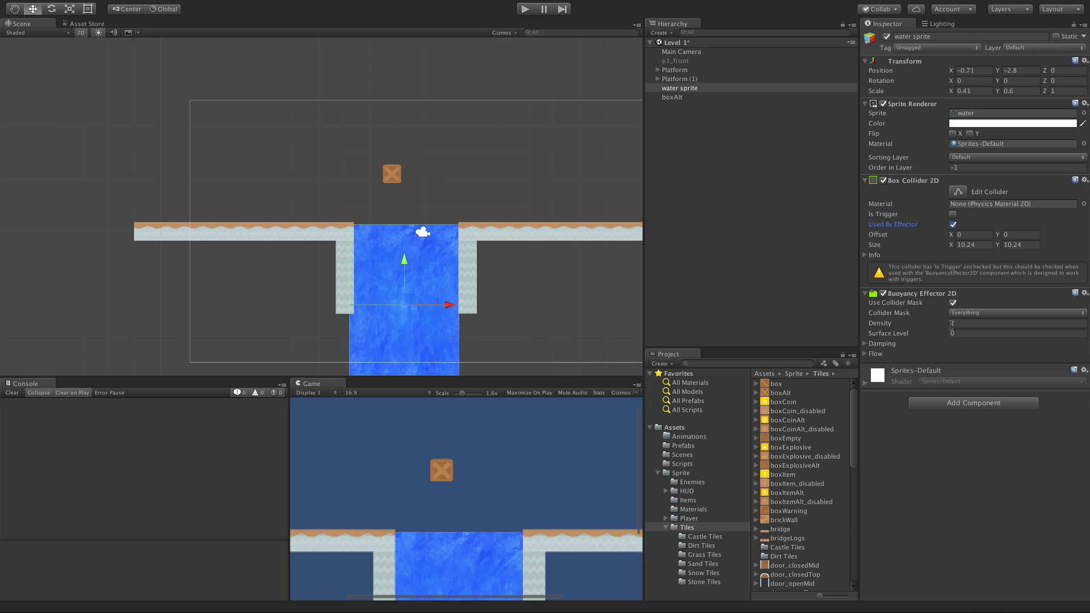
{"action": "left_click", "coordinate": [953, 214]}
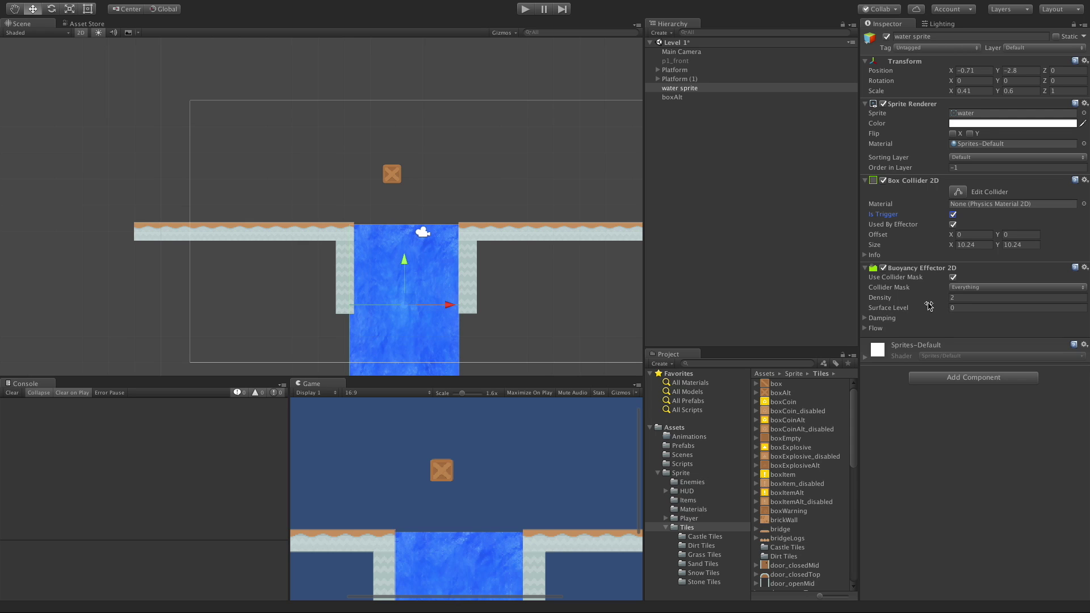
Step: Play-test the scene twice, panning to the pool, and watch the crate sink through the water
{"action": "left_click", "coordinate": [527, 11]}
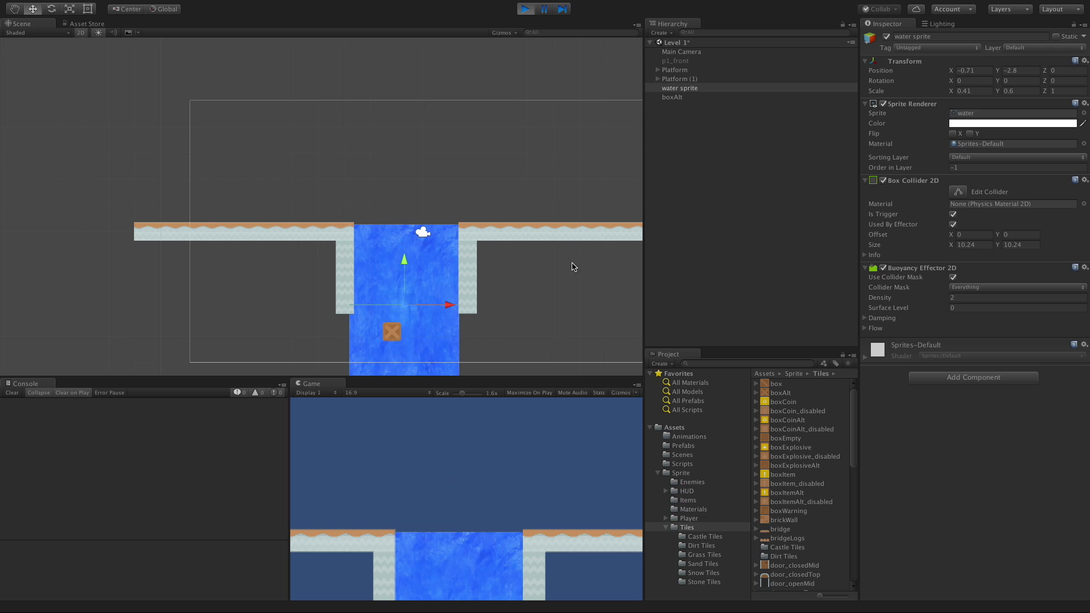
{"action": "scroll", "coordinate": [531, 265], "scroll_direction": "down", "scroll_amount": 5}
{"action": "scroll", "coordinate": [461, 253], "scroll_direction": "up", "scroll_amount": 4}
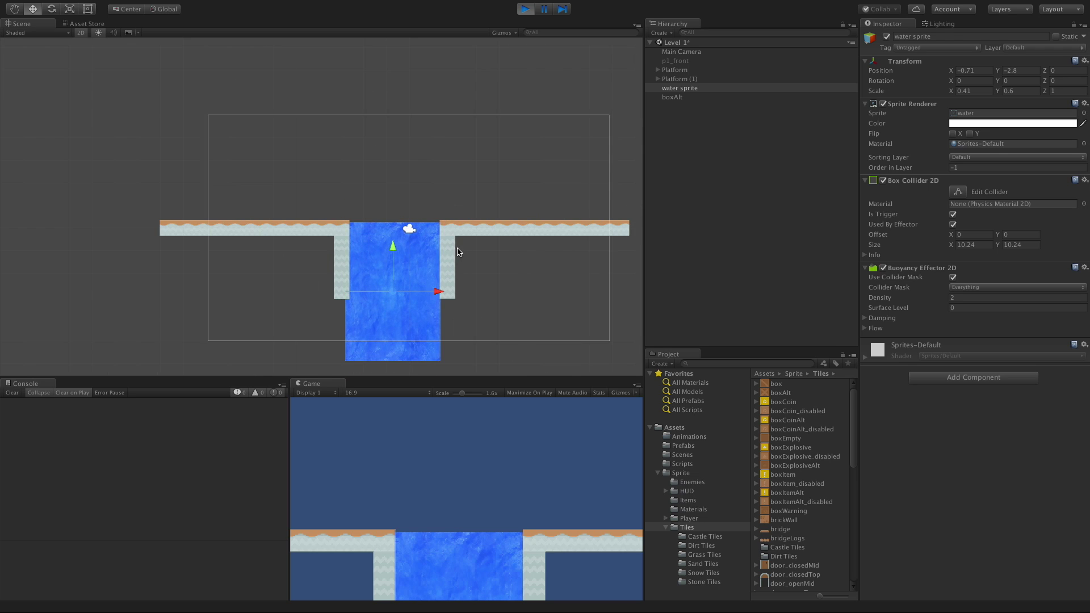
{"action": "middle_click_drag", "start_coordinate": [461, 253], "coordinate": [453, 178]}
{"action": "left_click", "coordinate": [526, 9]}
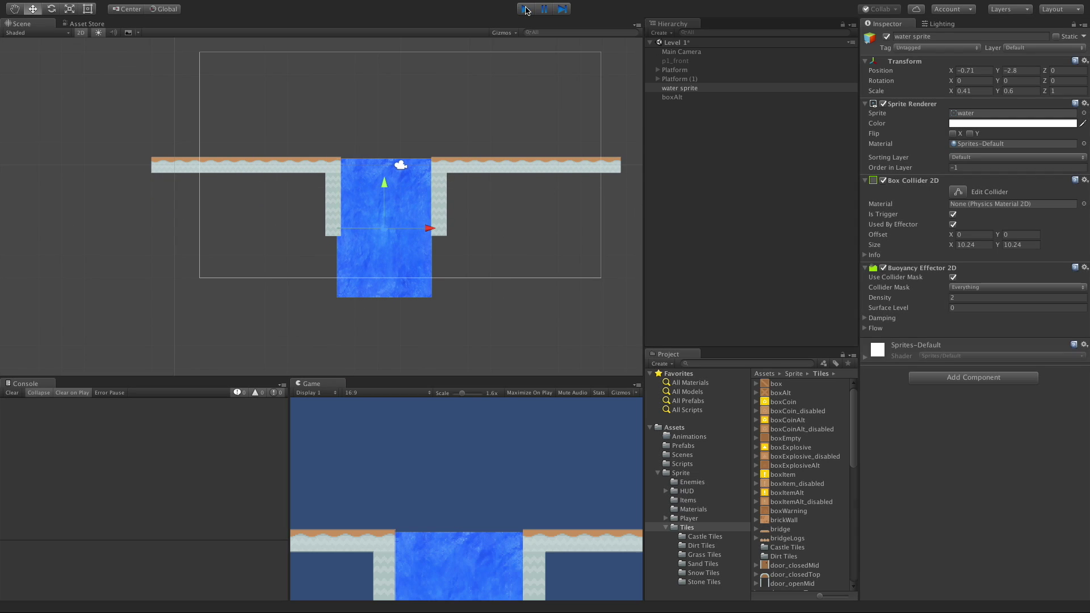
{"action": "left_click", "coordinate": [526, 9]}
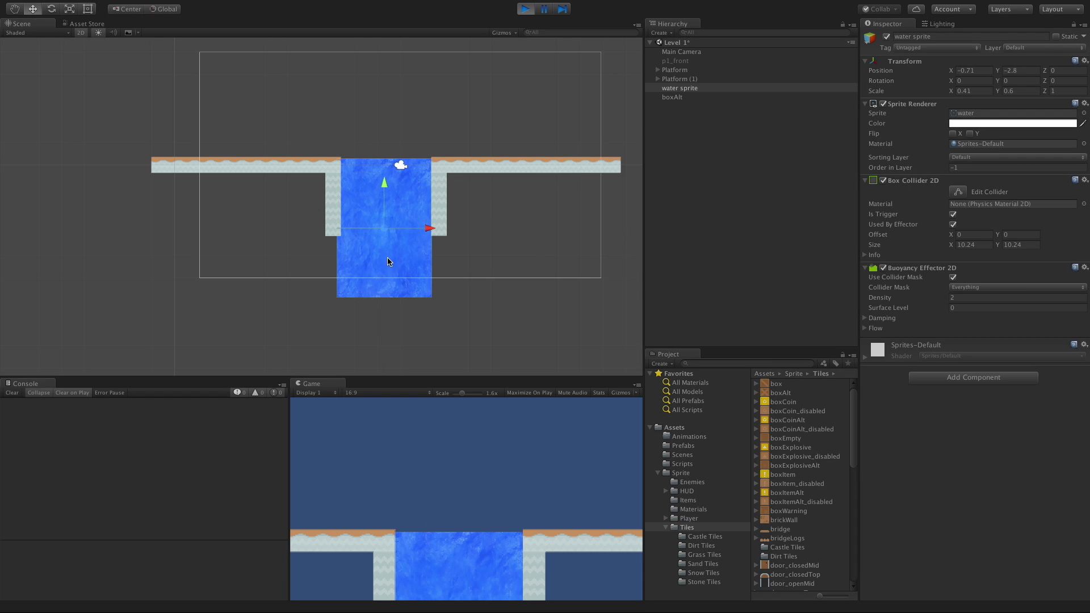
{"action": "left_click", "coordinate": [523, 9]}
Step: Set buoyancy Density to 5, play-test, and disable the water's Sprite Renderer to see the crate
{"action": "left_click", "coordinate": [961, 297]}
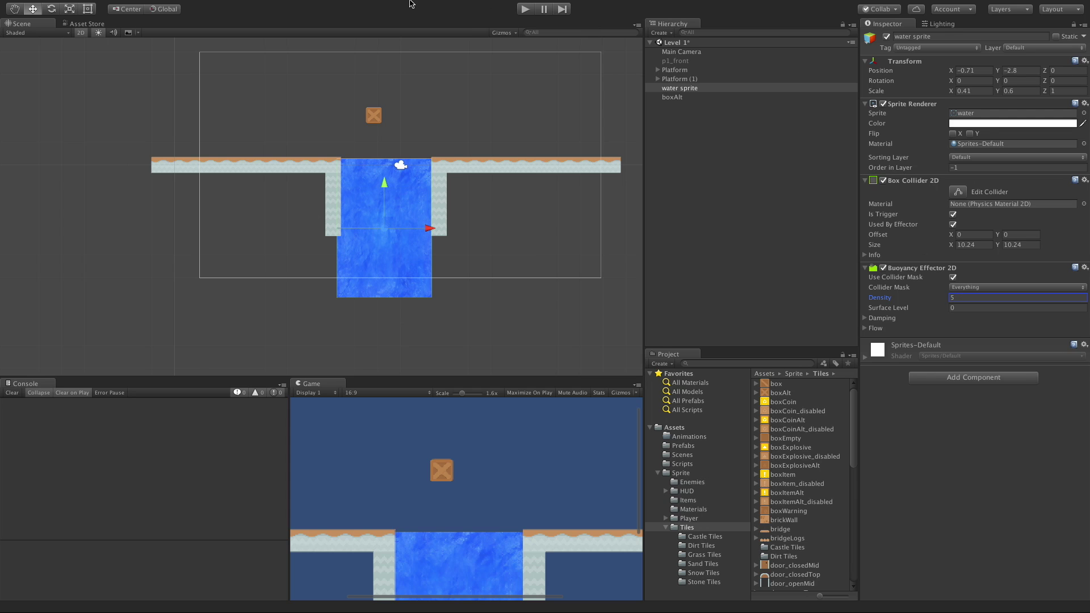
{"action": "left_click", "coordinate": [525, 9]}
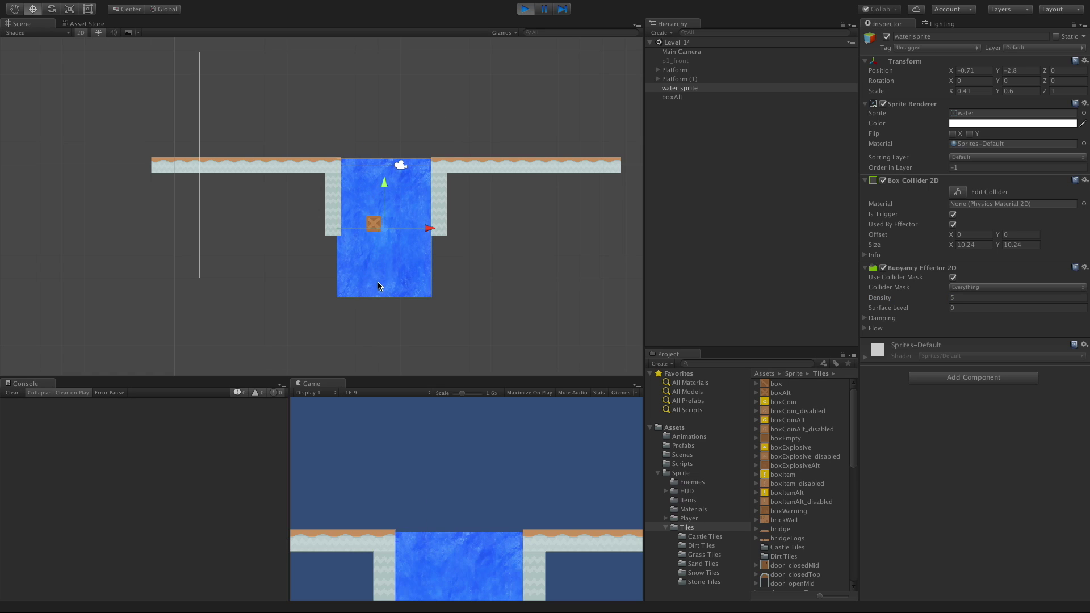
{"action": "scroll", "coordinate": [376, 222], "scroll_direction": "up", "scroll_amount": 8}
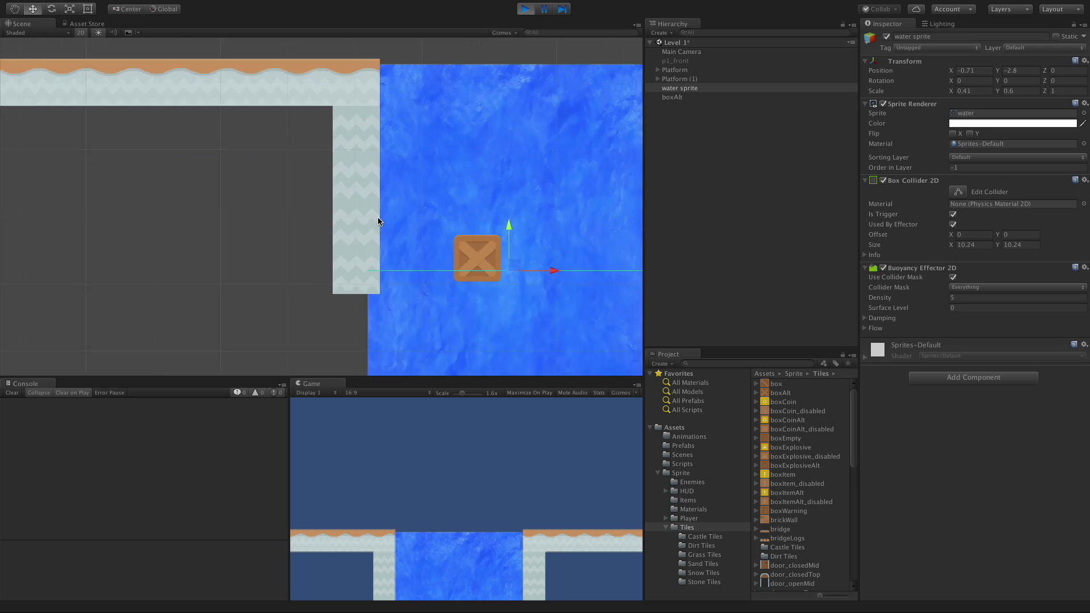
{"action": "scroll", "coordinate": [378, 221], "scroll_direction": "up", "scroll_amount": 5}
{"action": "middle_click_drag", "start_coordinate": [443, 202], "coordinate": [319, 61]}
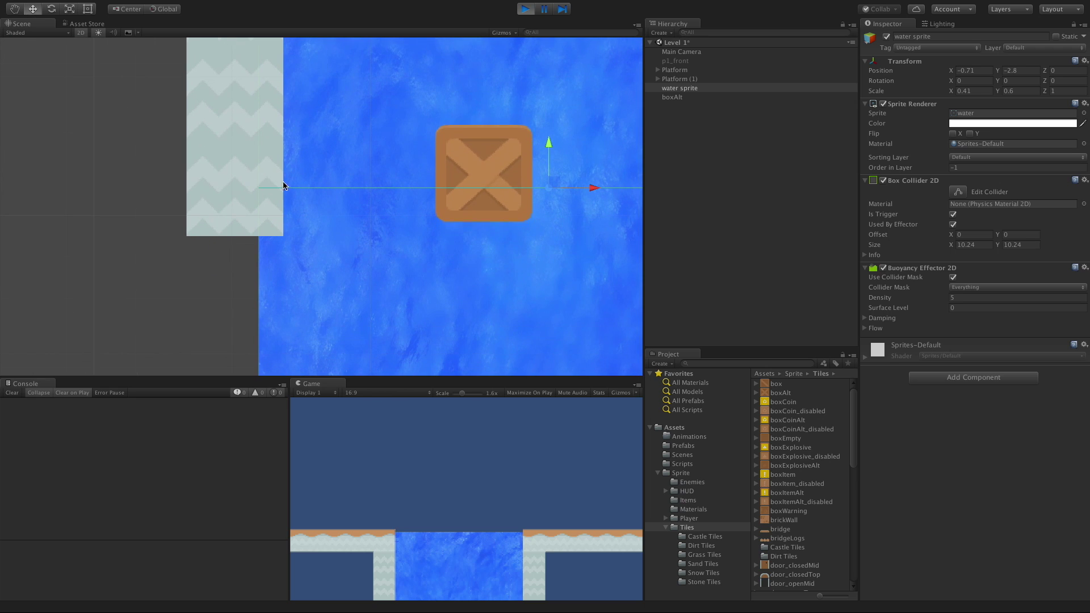
{"action": "left_click", "coordinate": [883, 104]}
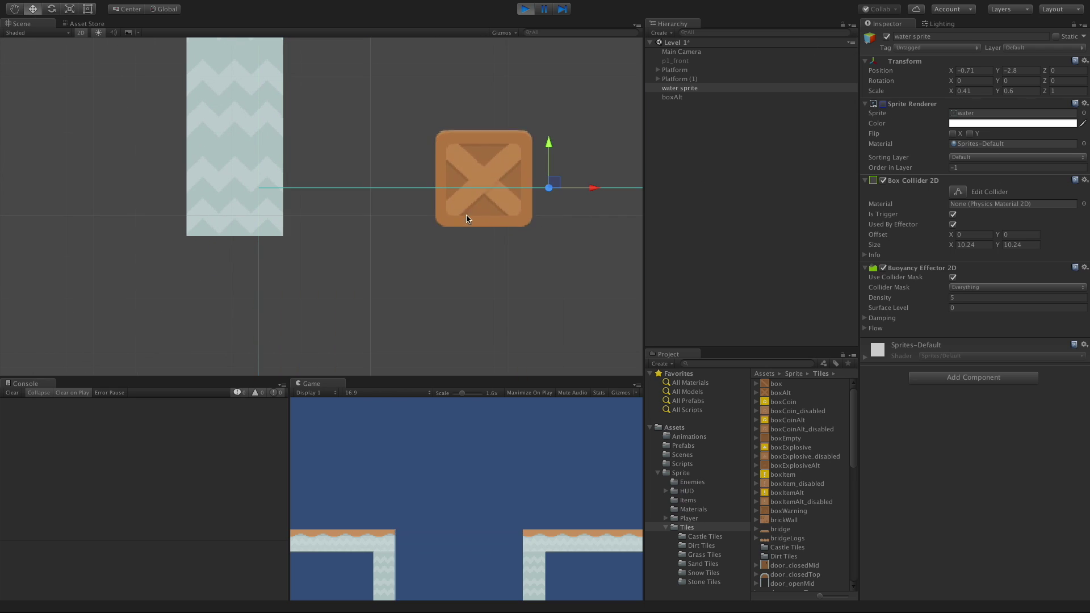
{"action": "scroll", "coordinate": [466, 218], "scroll_direction": "down", "scroll_amount": 3}
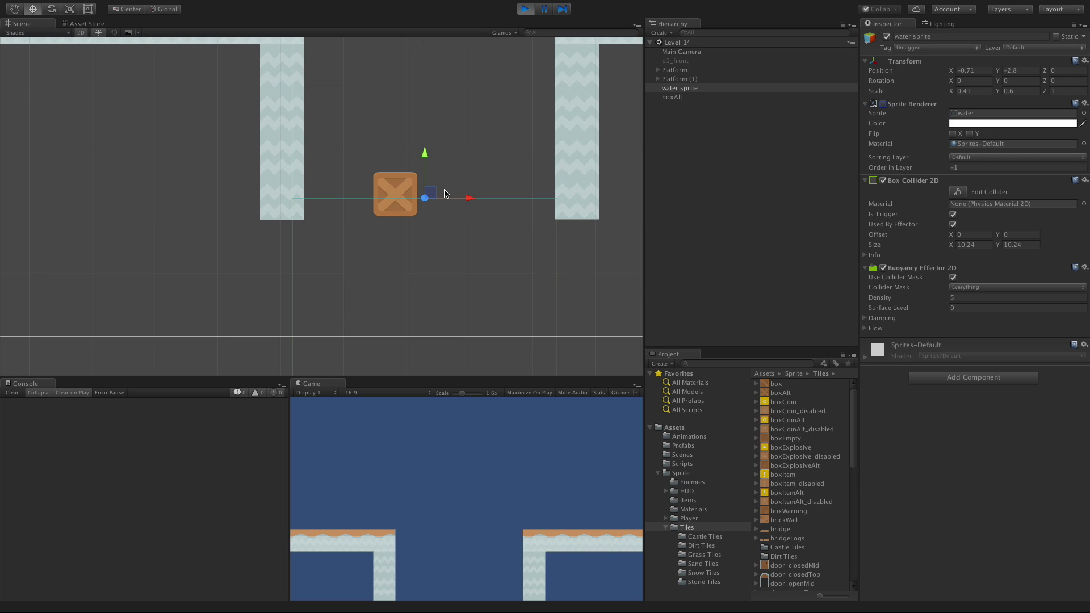
Step: Stop the game and raise the water's Surface Level to 4.64
{"action": "left_click", "coordinate": [521, 10]}
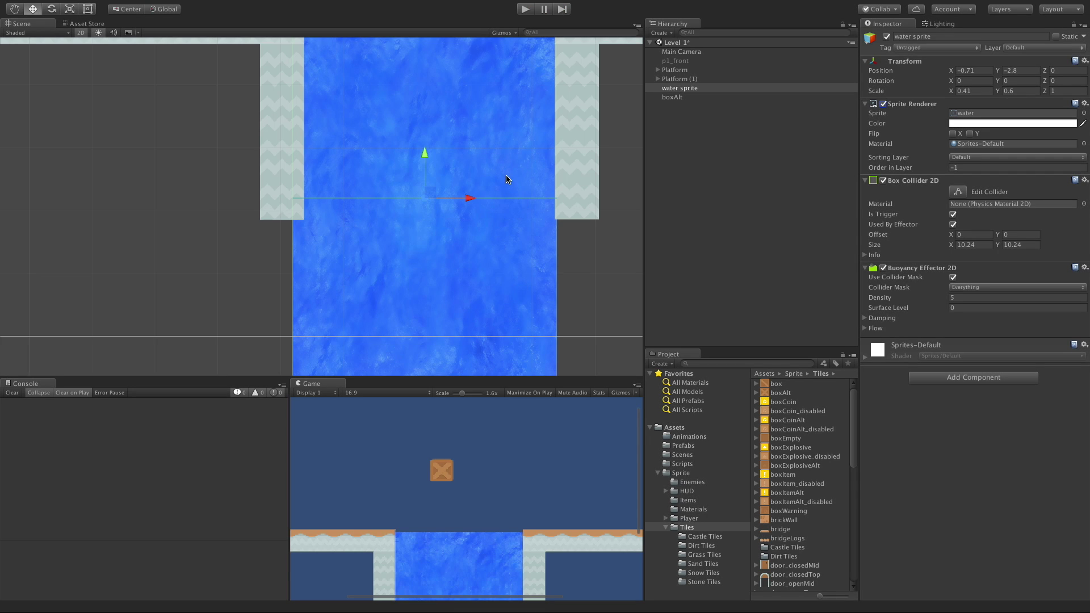
{"action": "scroll", "coordinate": [507, 179], "scroll_direction": "down", "scroll_amount": 3}
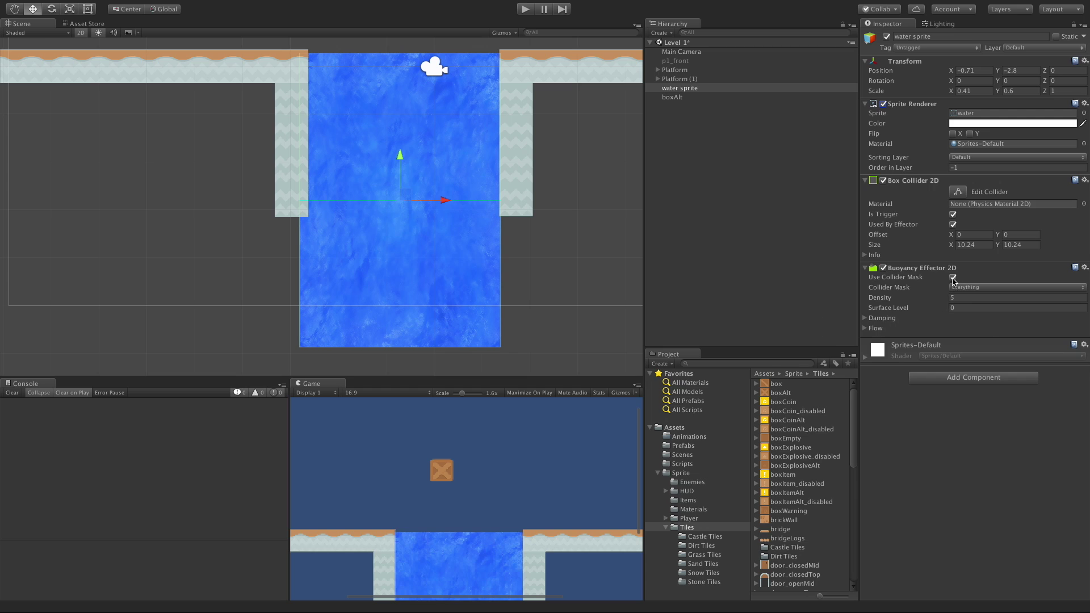
{"action": "left_click_drag", "start_coordinate": [949, 308], "coordinate": [1025, 288]}
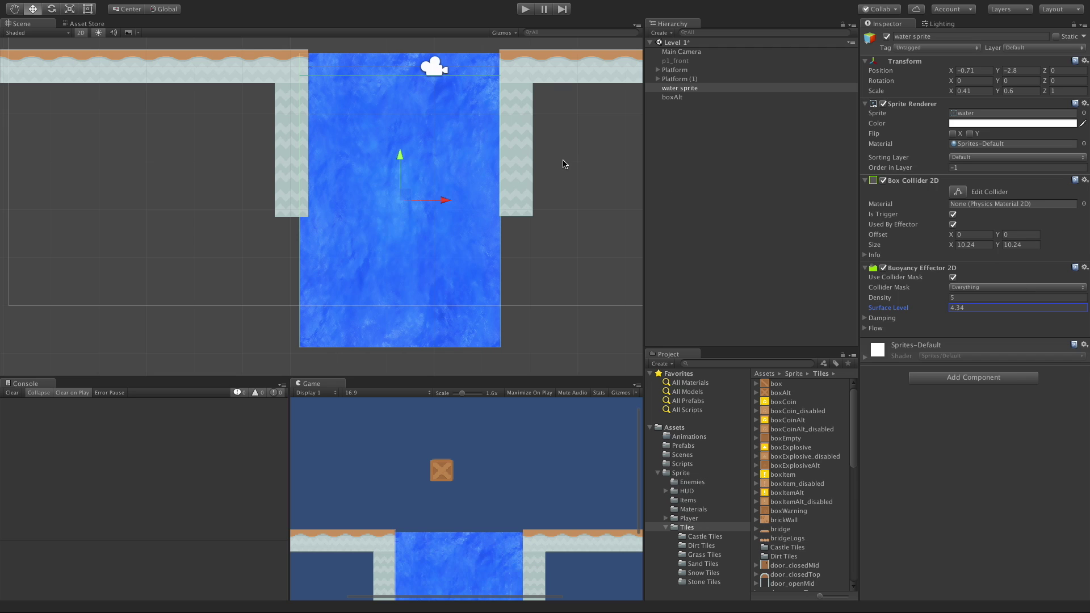
{"action": "middle_click_drag", "start_coordinate": [565, 166], "coordinate": [554, 331]}
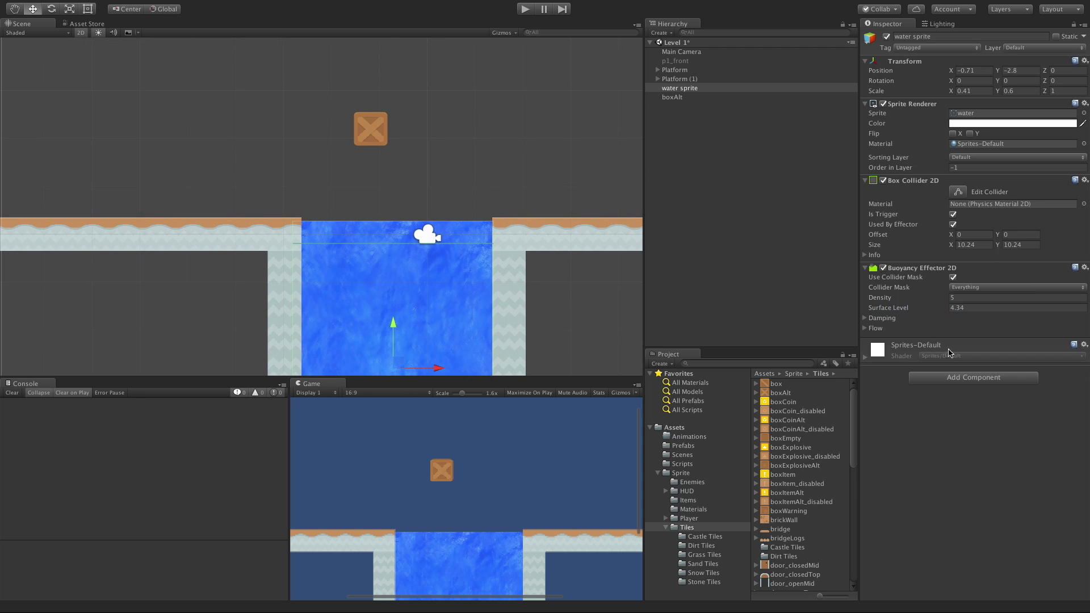
{"action": "left_click_drag", "start_coordinate": [950, 311], "coordinate": [948, 307]}
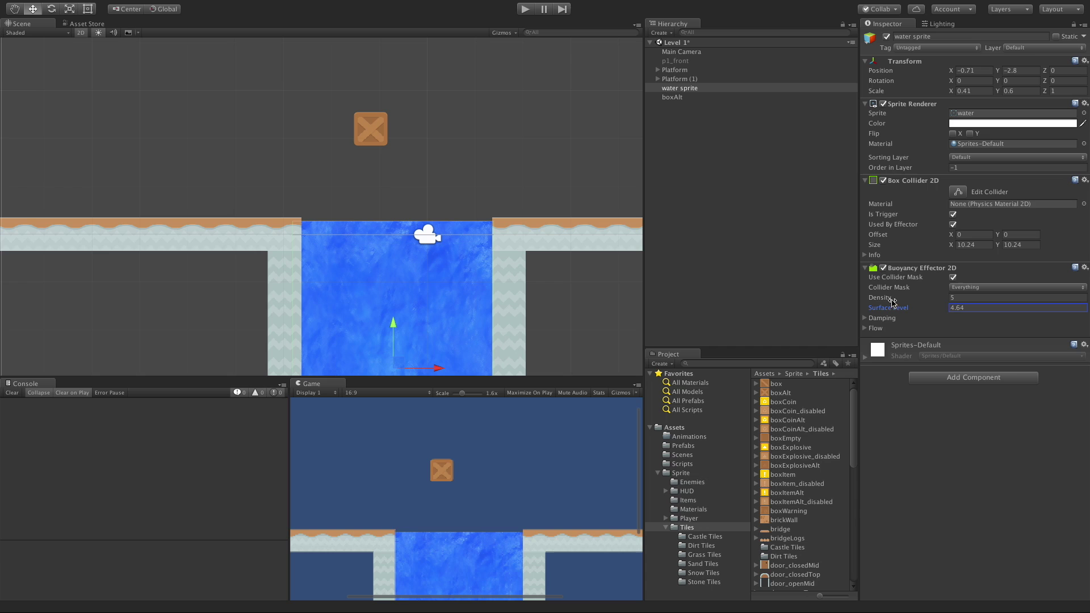
Step: Play the scene, lift the boxAlt crate high, and watch it drop and float at the surface
{"action": "left_click", "coordinate": [524, 10]}
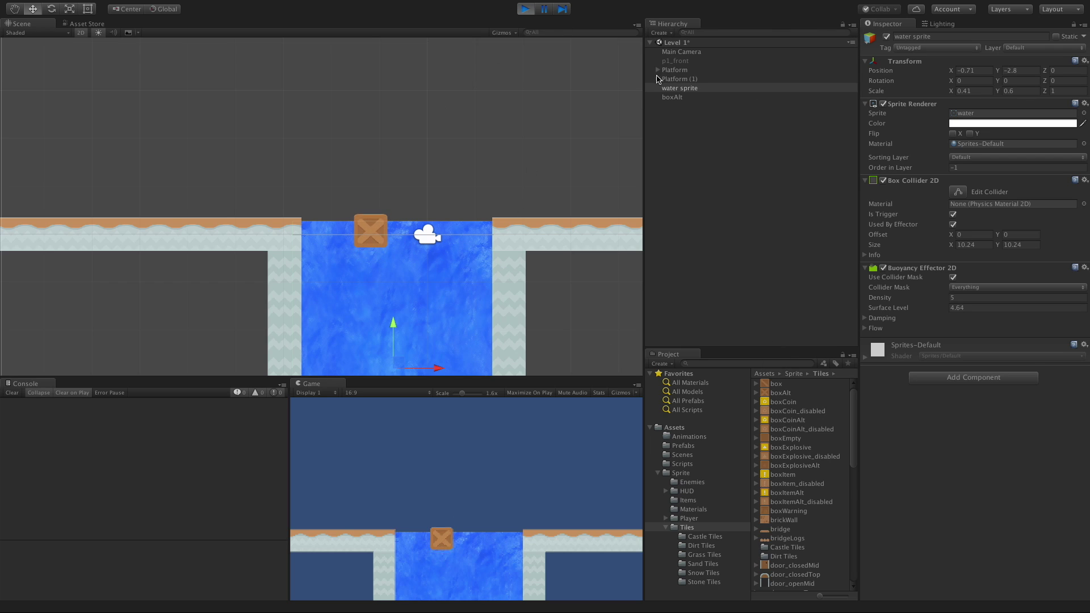
{"action": "left_click", "coordinate": [673, 97]}
{"action": "scroll", "coordinate": [454, 170], "scroll_direction": "down", "scroll_amount": 2}
{"action": "scroll", "coordinate": [448, 219], "scroll_direction": "down", "scroll_amount": 3}
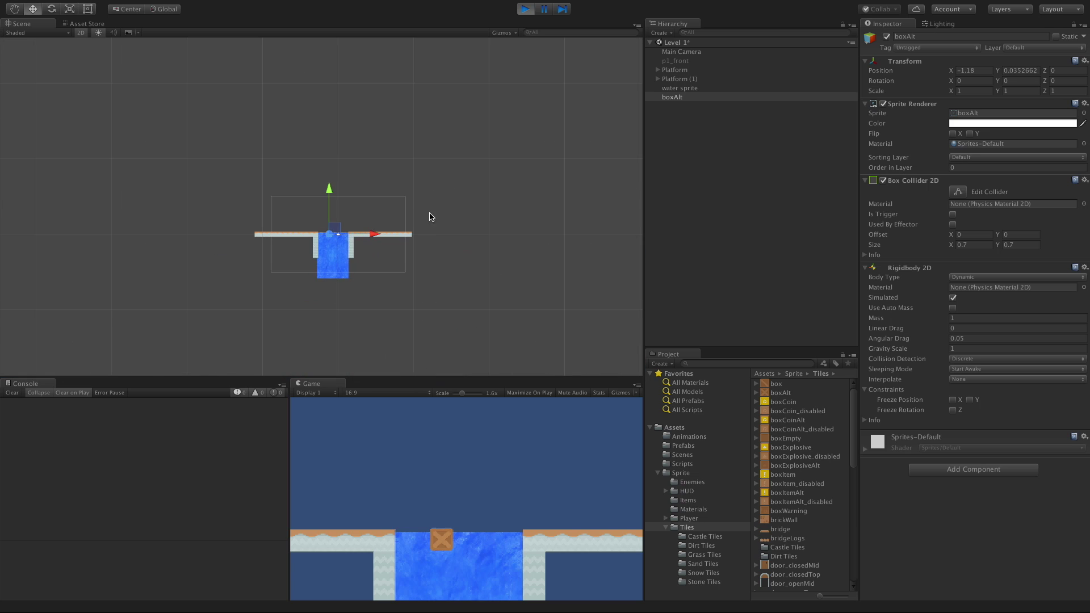
{"action": "left_click_drag", "start_coordinate": [331, 182], "coordinate": [330, 8]}
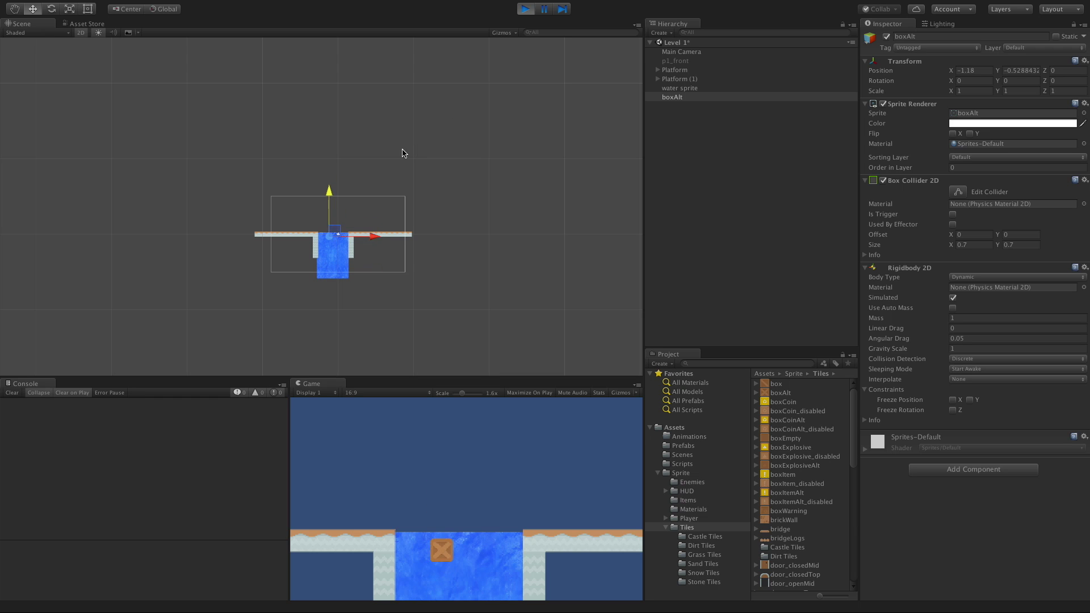
{"action": "scroll", "coordinate": [403, 157], "scroll_direction": "up", "scroll_amount": 6}
{"action": "scroll", "coordinate": [406, 166], "scroll_direction": "down", "scroll_amount": 1}
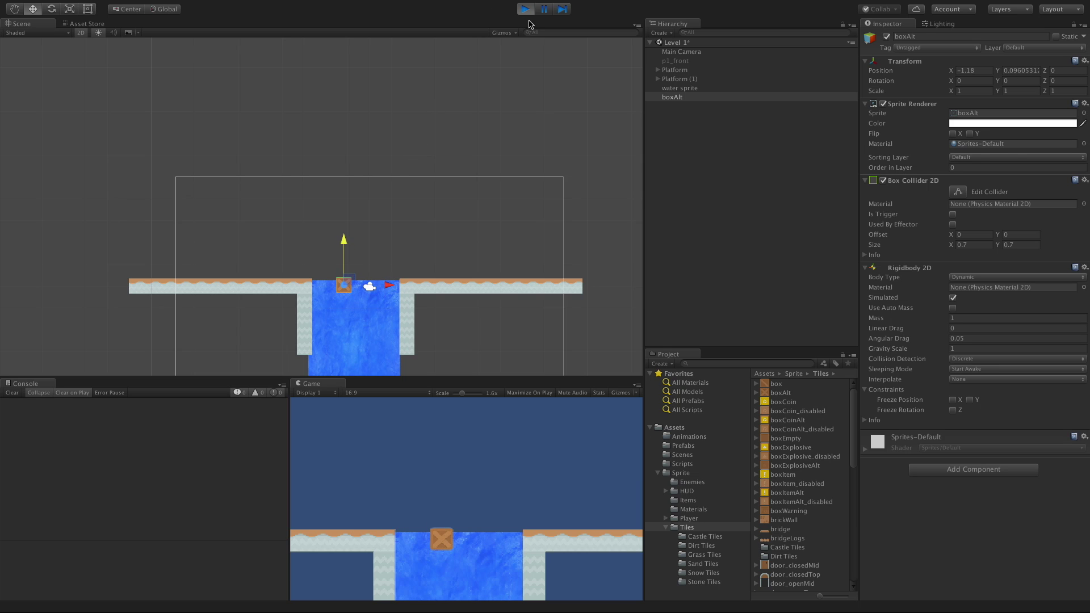
Step: Stop the game and set the water effector's Linear Drag to 50
{"action": "left_click", "coordinate": [525, 9]}
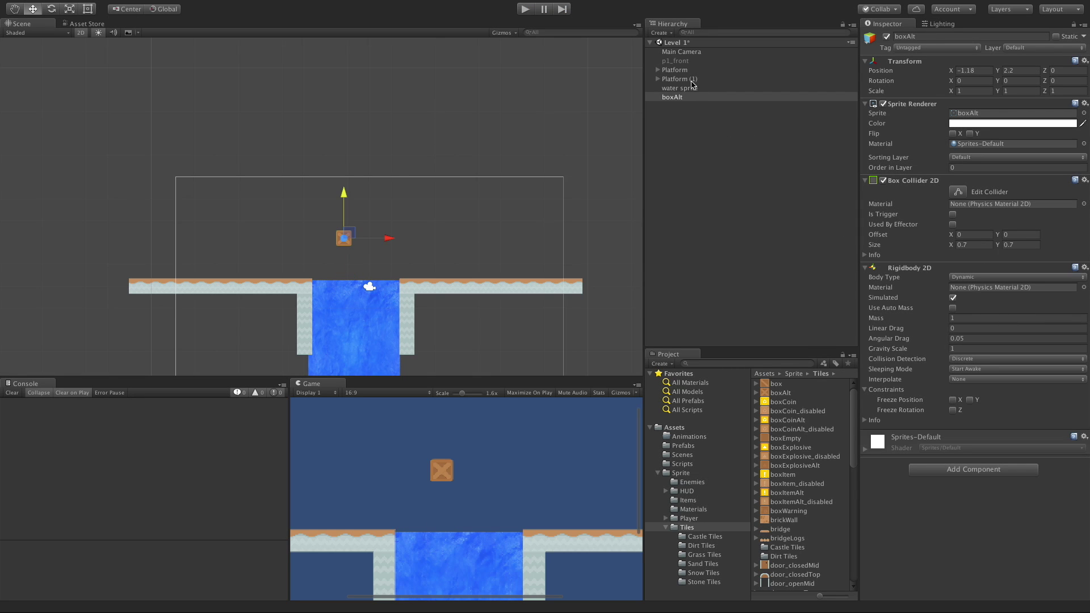
{"action": "left_click", "coordinate": [682, 88]}
{"action": "left_click", "coordinate": [866, 319]}
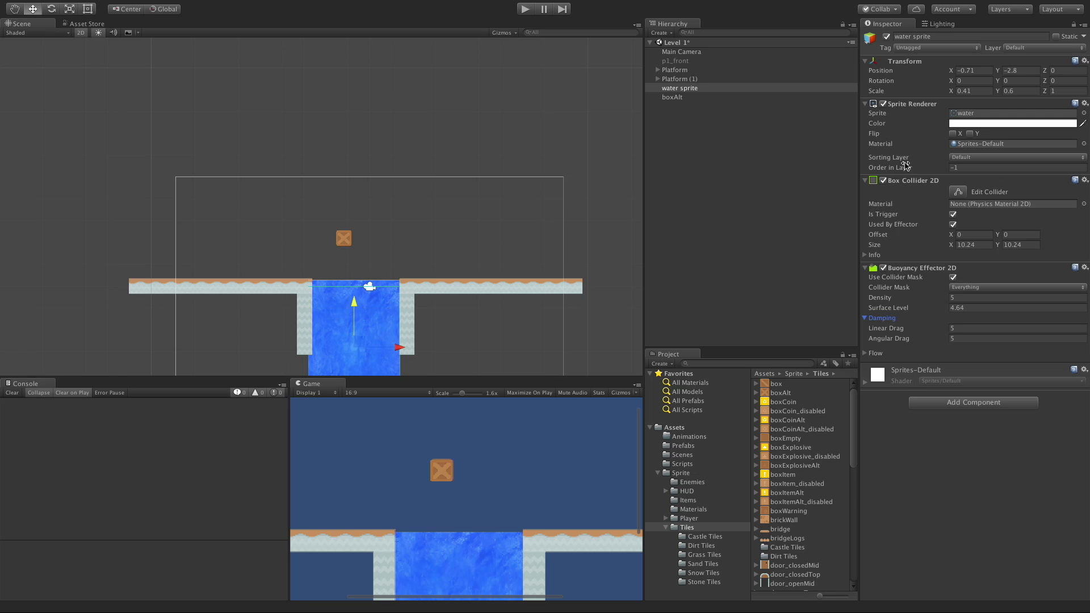
{"action": "left_click", "coordinate": [981, 329]}
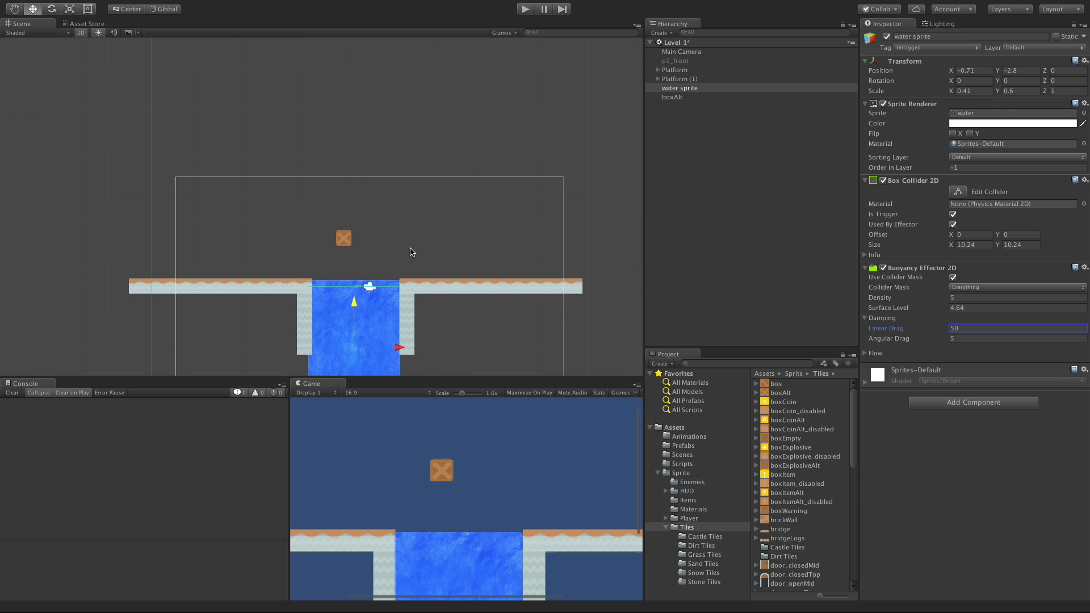
Step: Play-test the higher drag by lifting the crate out of the water, then stop
{"action": "left_click", "coordinate": [526, 10]}
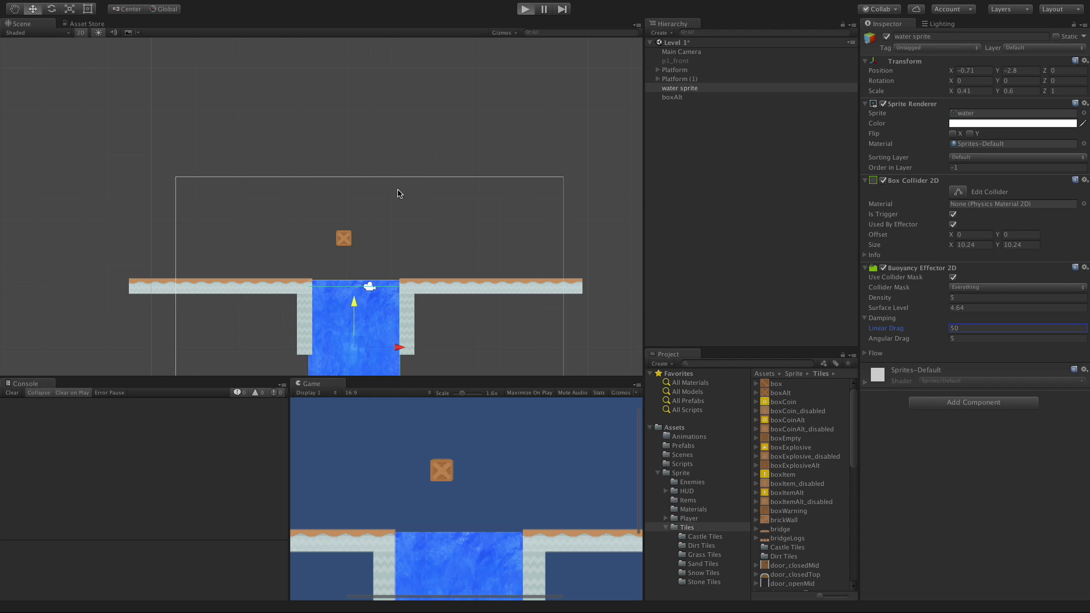
{"action": "key", "text": "ctrl+p"}
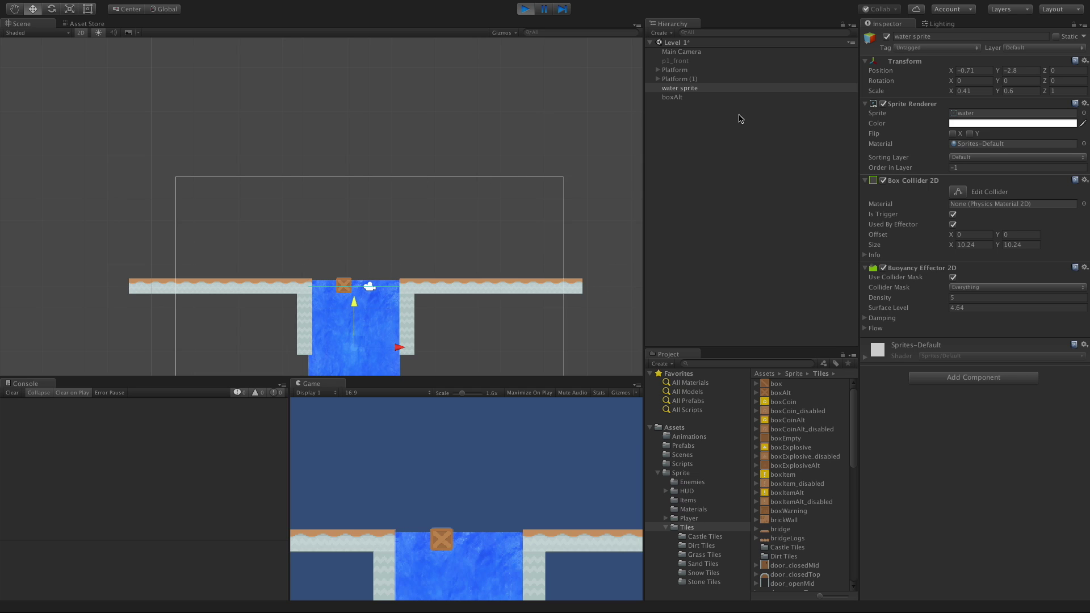
{"action": "left_click", "coordinate": [691, 98]}
{"action": "left_click_drag", "start_coordinate": [352, 244], "coordinate": [372, 9]}
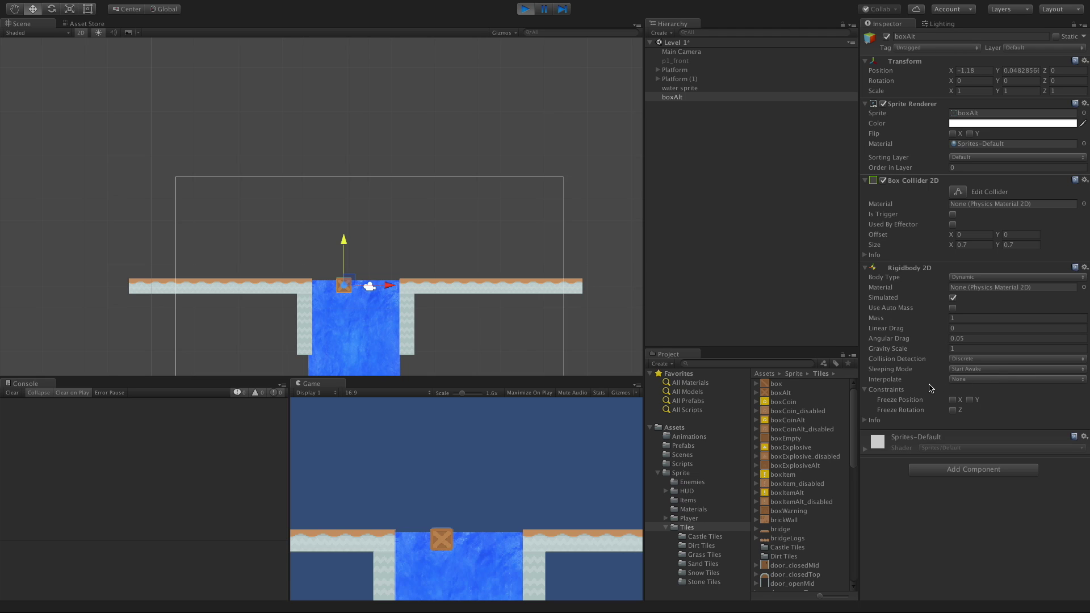
{"action": "left_click", "coordinate": [525, 9]}
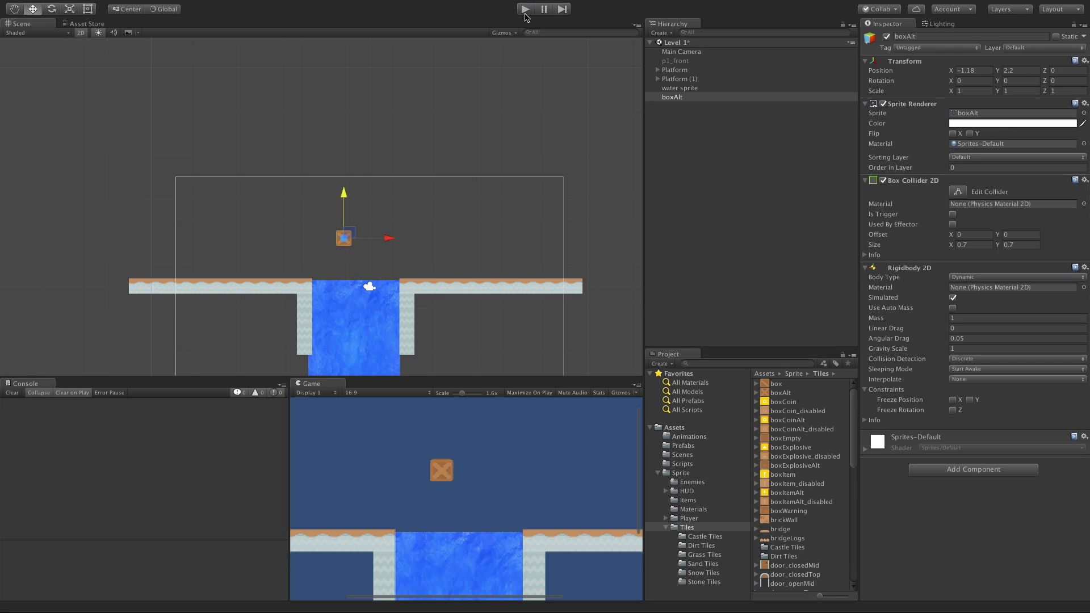
Step: Set the water's Flow Angle to 180 and return Linear Drag to 5
{"action": "left_click", "coordinate": [697, 88]}
{"action": "left_click", "coordinate": [865, 329]}
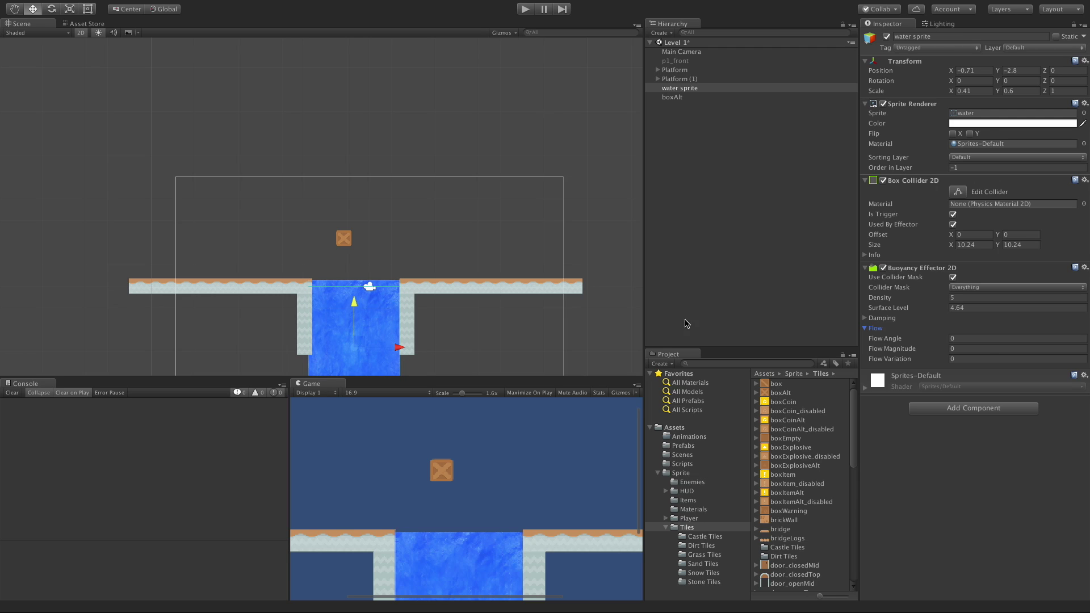
{"action": "left_click", "coordinate": [982, 337]}
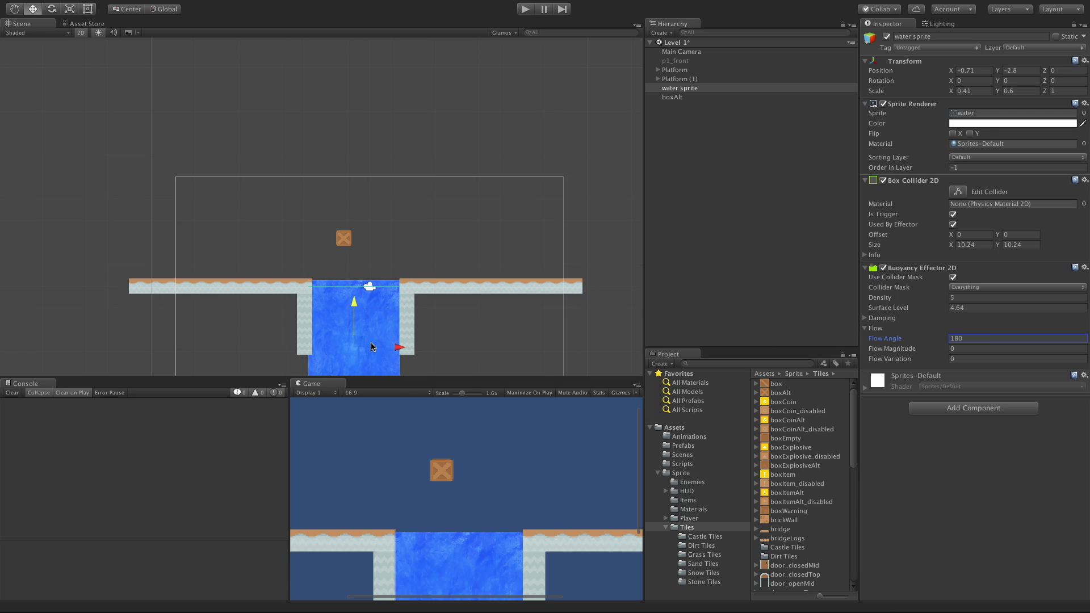
{"action": "left_click", "coordinate": [865, 318]}
{"action": "left_click", "coordinate": [976, 328]}
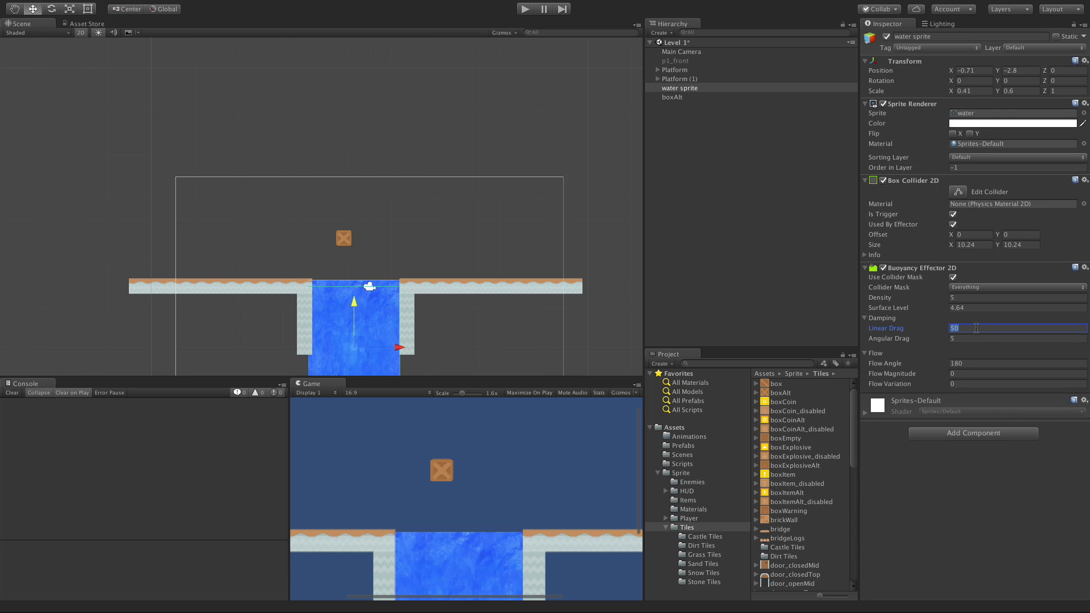
Step: Play-test the flow, set Flow Magnitude to 50, test again, and select the crate
{"action": "left_click", "coordinate": [525, 9]}
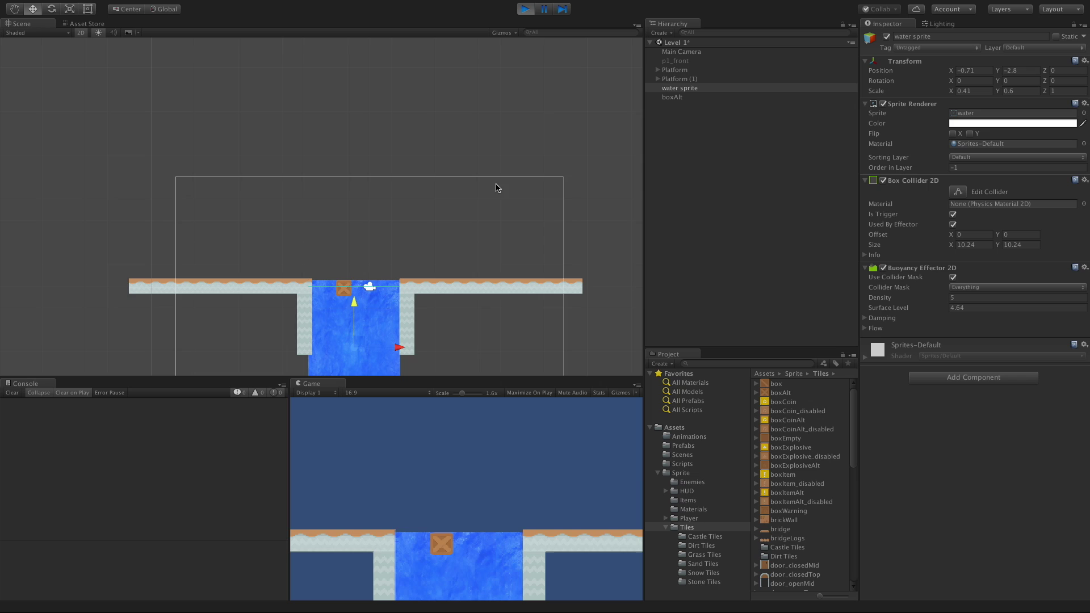
{"action": "left_click", "coordinate": [872, 328]}
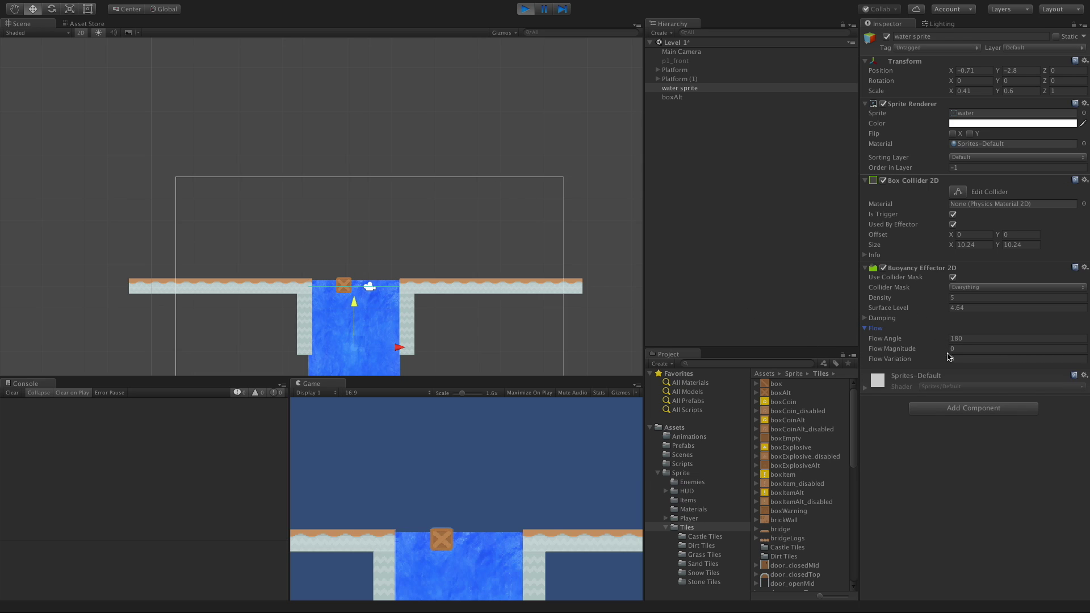
{"action": "left_click", "coordinate": [525, 9]}
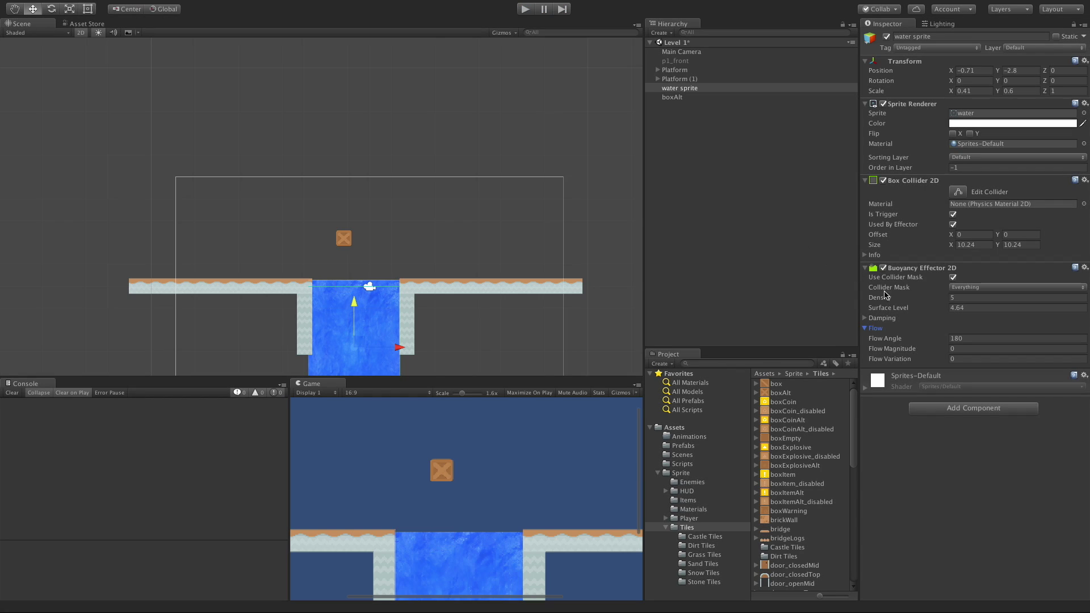
{"action": "left_click", "coordinate": [970, 347]}
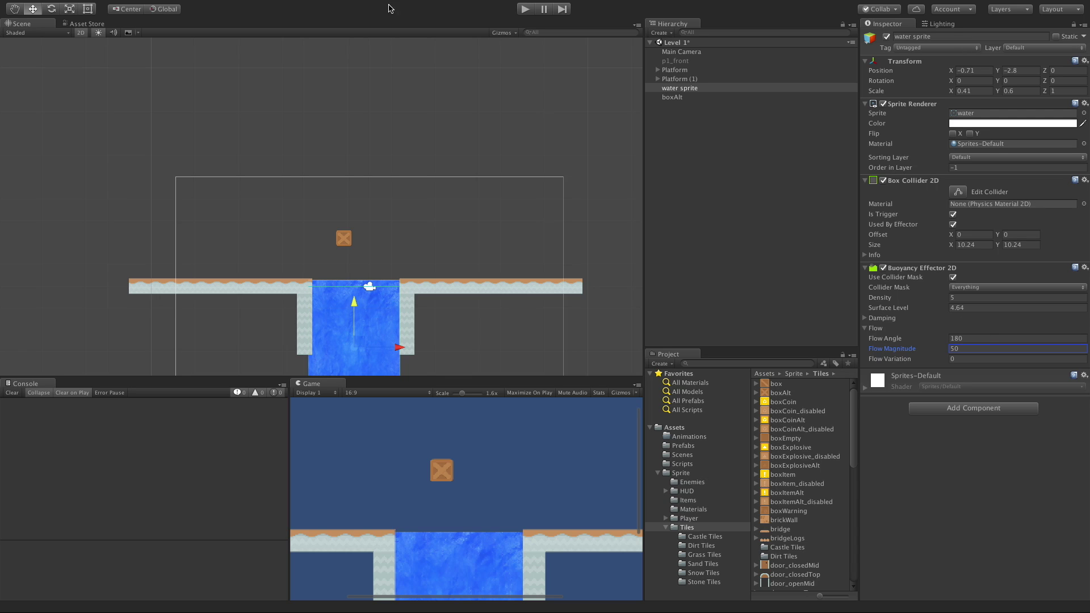
{"action": "left_click", "coordinate": [527, 10]}
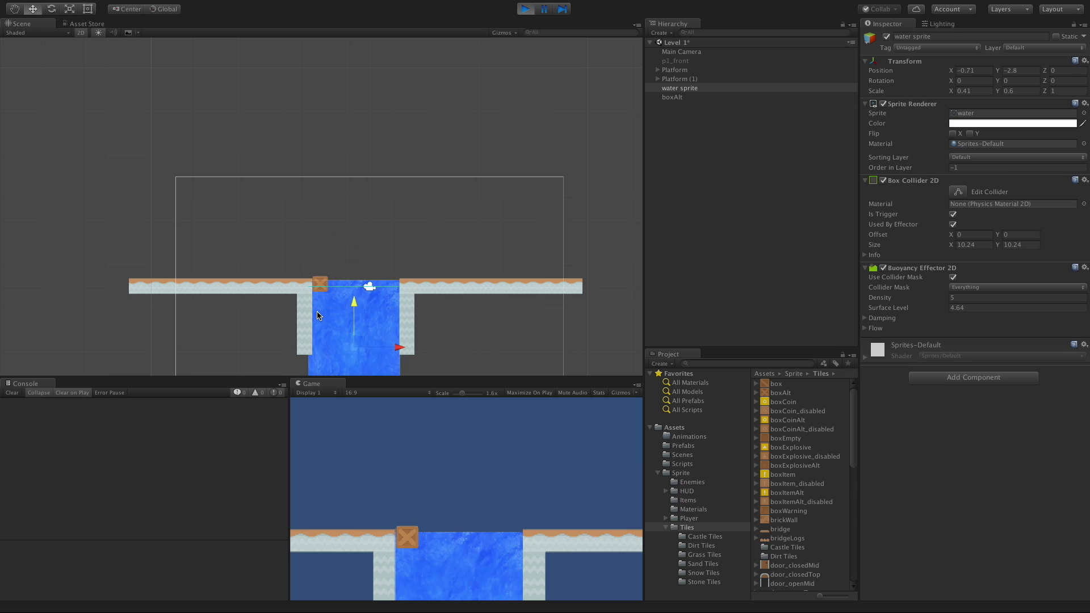
{"action": "left_click", "coordinate": [527, 9]}
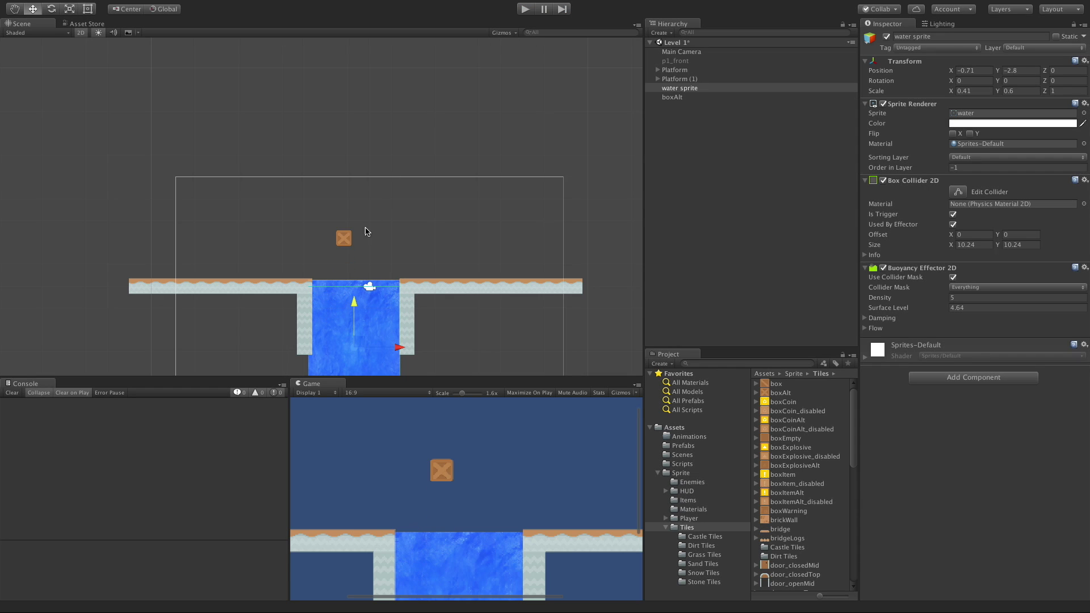
{"action": "left_click", "coordinate": [345, 238]}
Step: Move the crate further right, set the water's Flow Magnitude to 10, and play
{"action": "left_click_drag", "start_coordinate": [392, 237], "coordinate": [440, 232]}
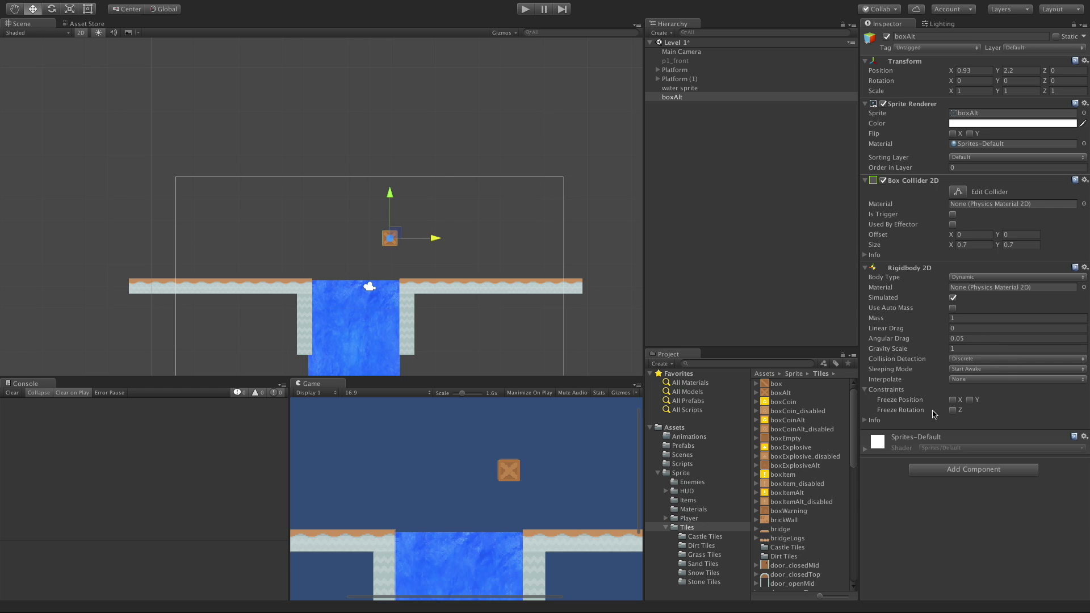
{"action": "left_click", "coordinate": [684, 90]}
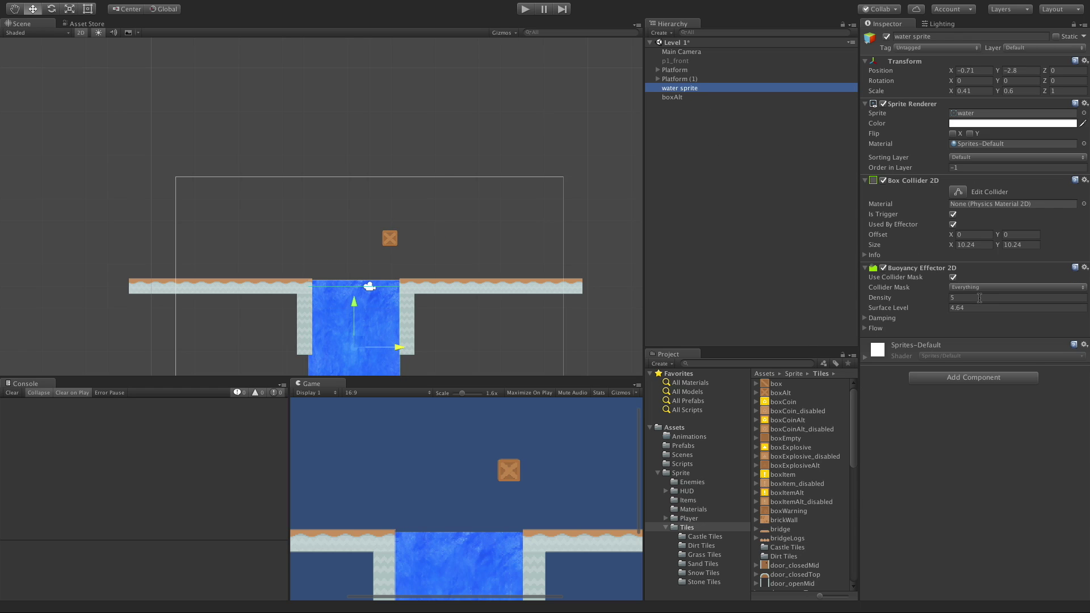
{"action": "left_click", "coordinate": [864, 329]}
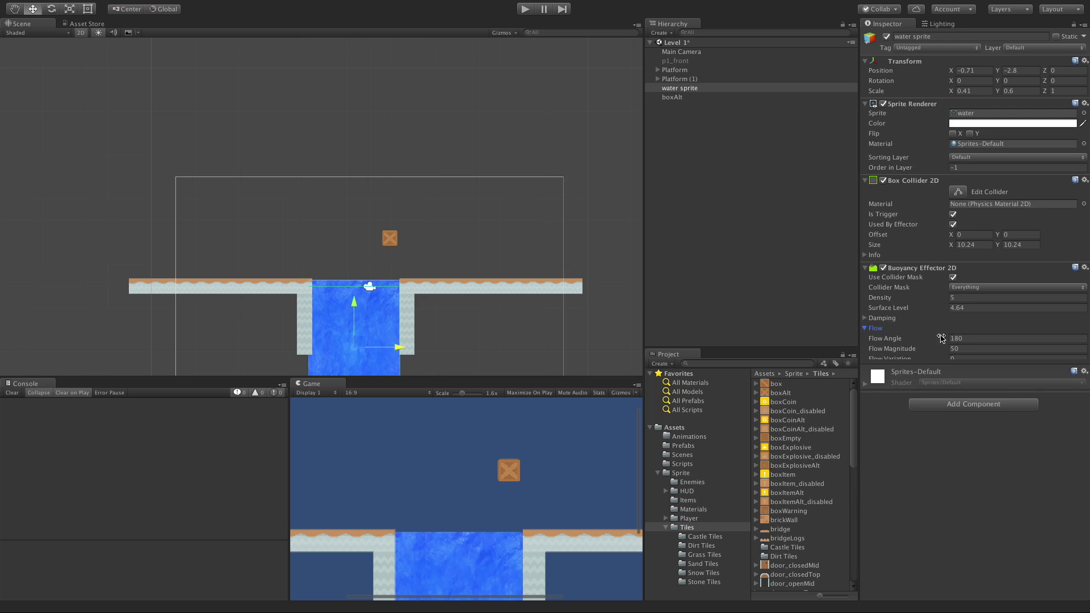
{"action": "left_click", "coordinate": [975, 348]}
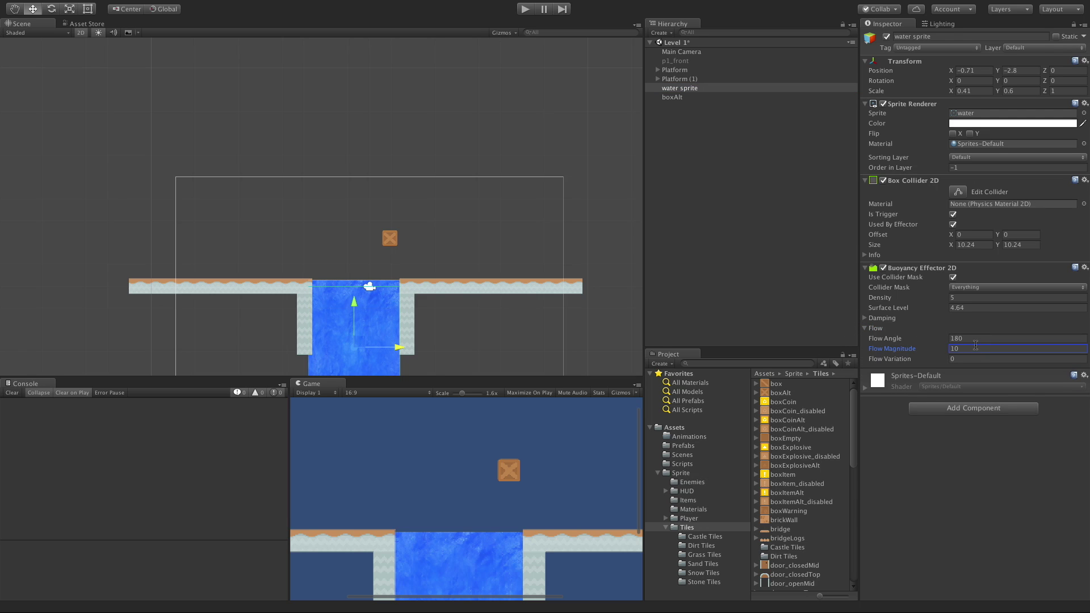
{"action": "left_click", "coordinate": [525, 9]}
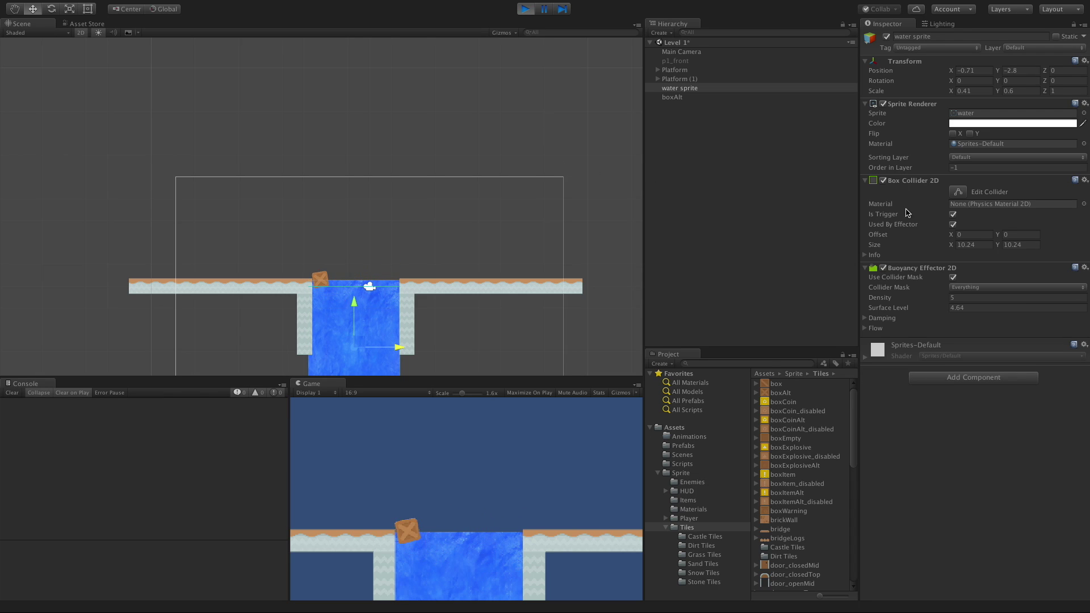
Step: During the test, change Flow Angle to 0 so the crate drifts right
{"action": "left_click", "coordinate": [866, 328]}
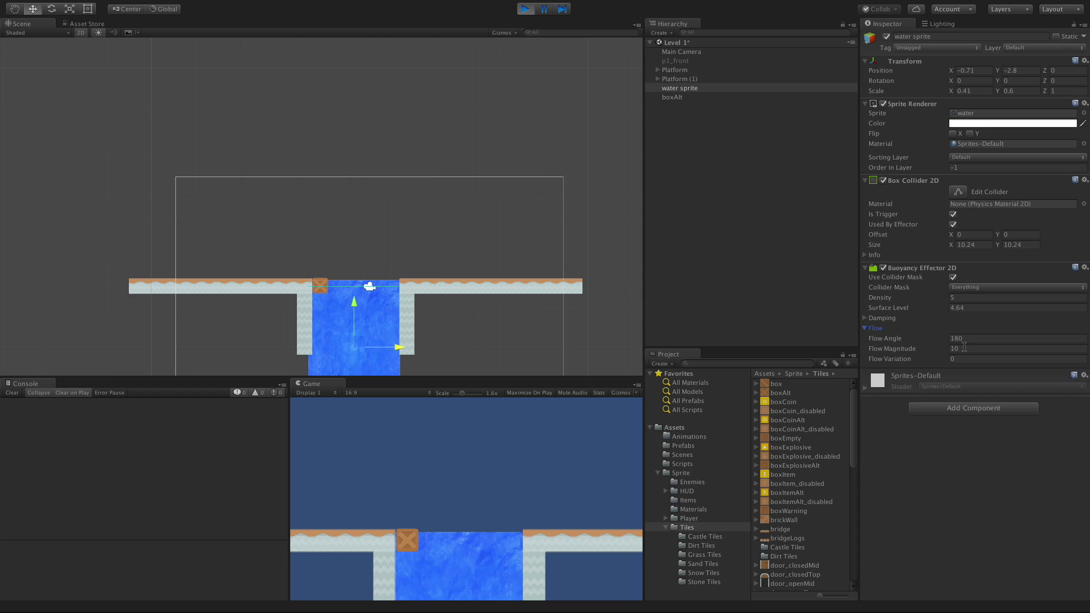
{"action": "left_click", "coordinate": [866, 329]}
{"action": "left_click", "coordinate": [973, 339]}
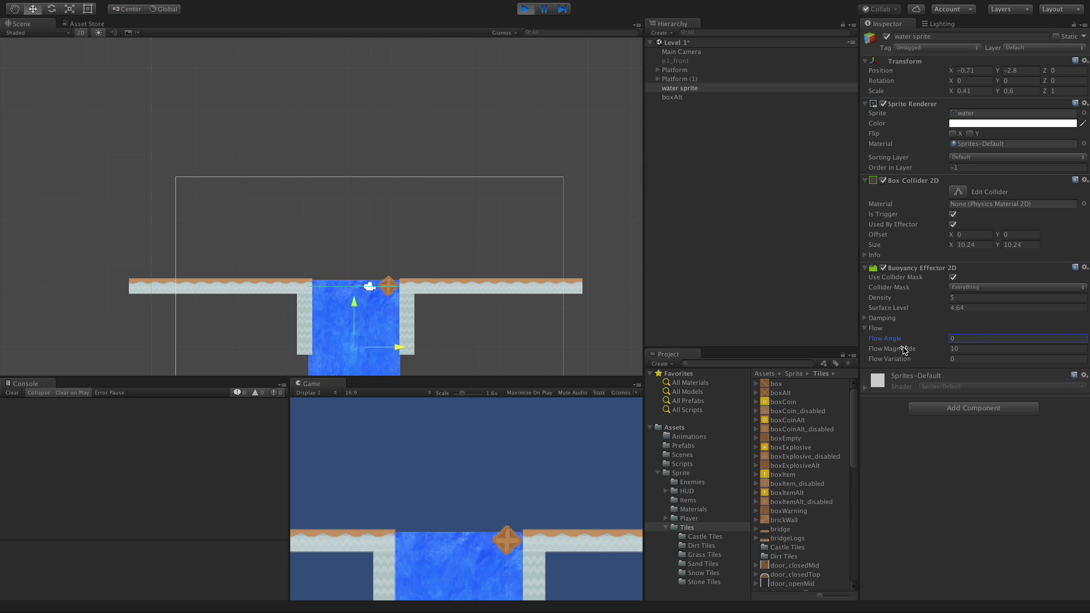
Step: Stop, set Flow Variation to 10 with angle 180, and replay to watch the crate
{"action": "left_click", "coordinate": [537, 9]}
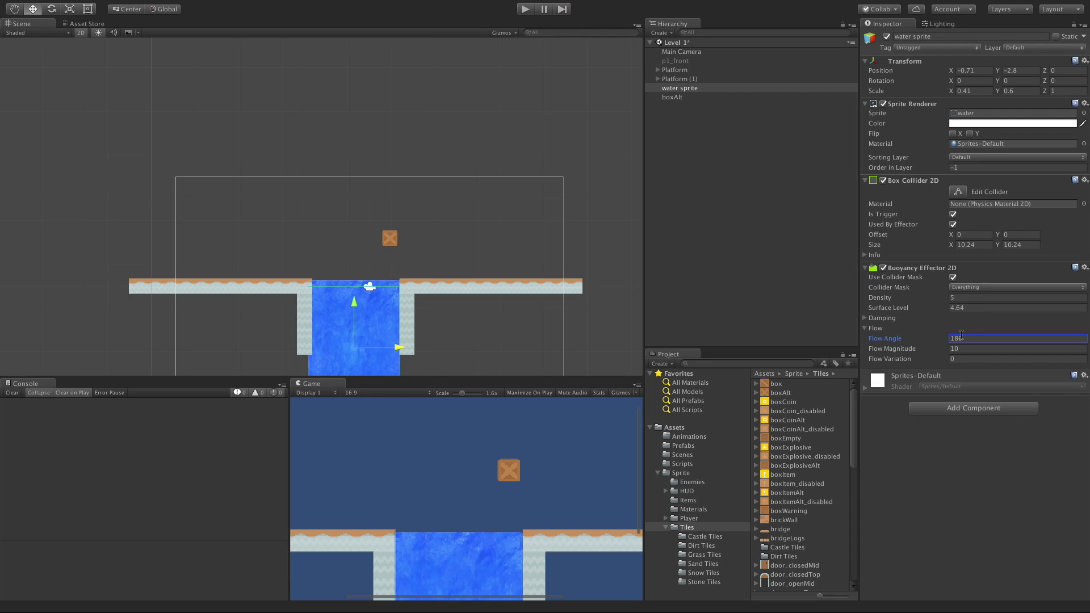
{"action": "left_click", "coordinate": [962, 359]}
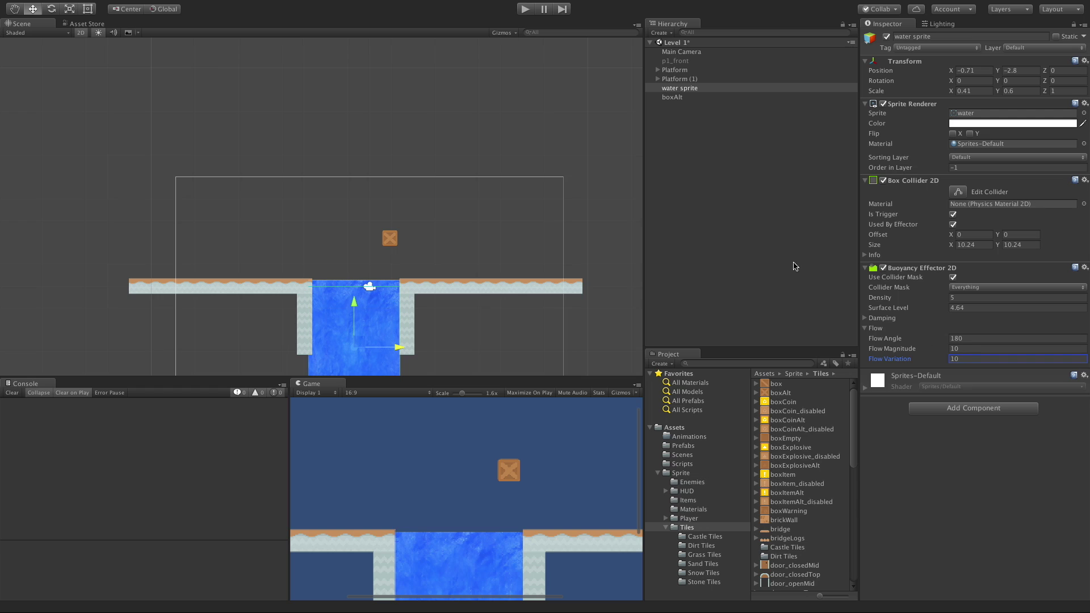
{"action": "left_click", "coordinate": [526, 8]}
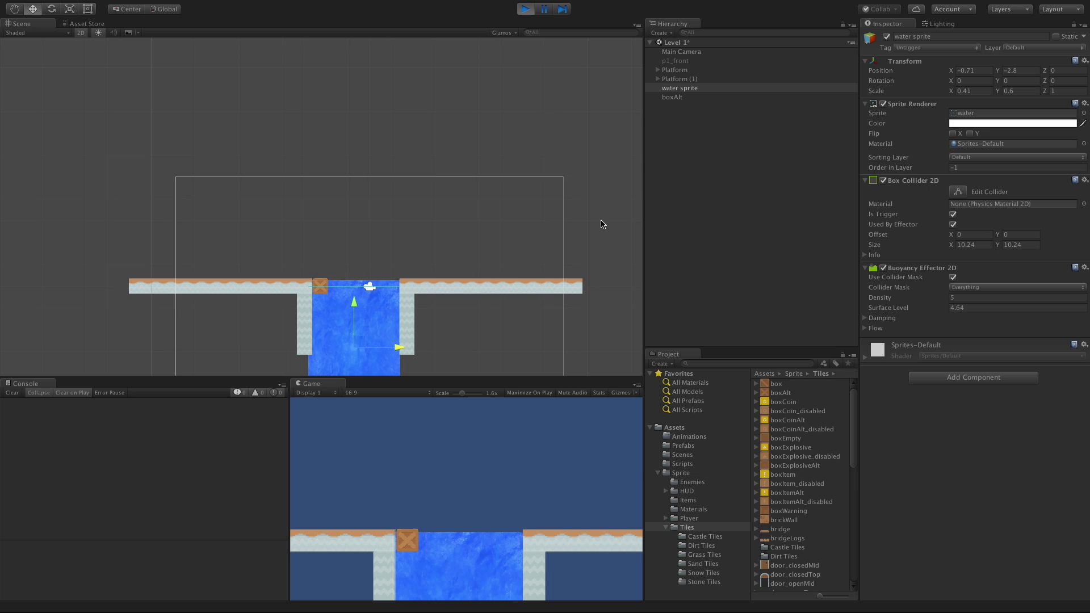
{"action": "left_click", "coordinate": [526, 10]}
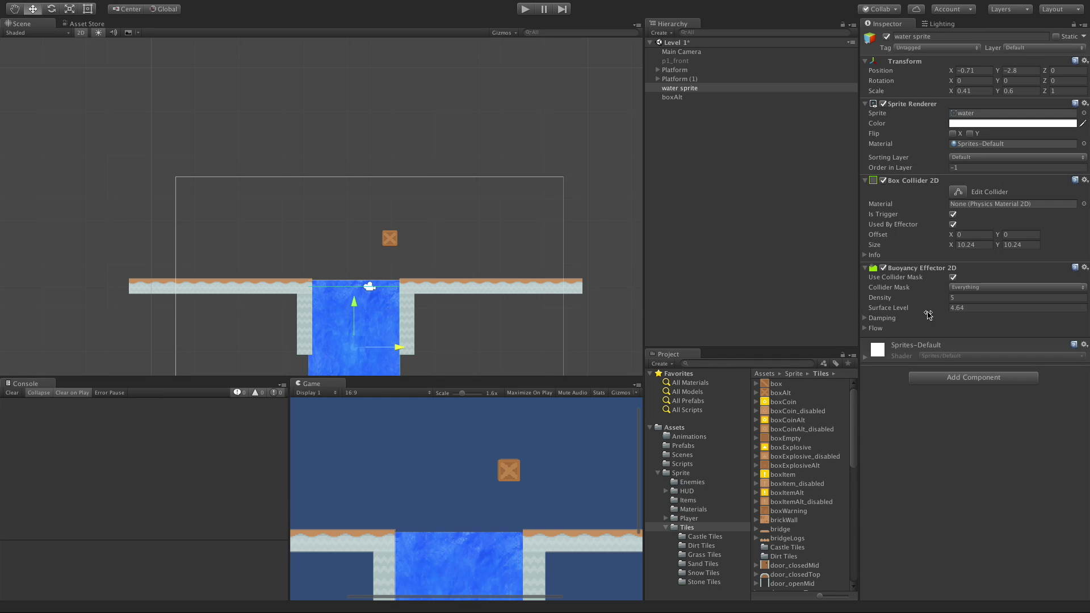
{"action": "left_click", "coordinate": [954, 277]}
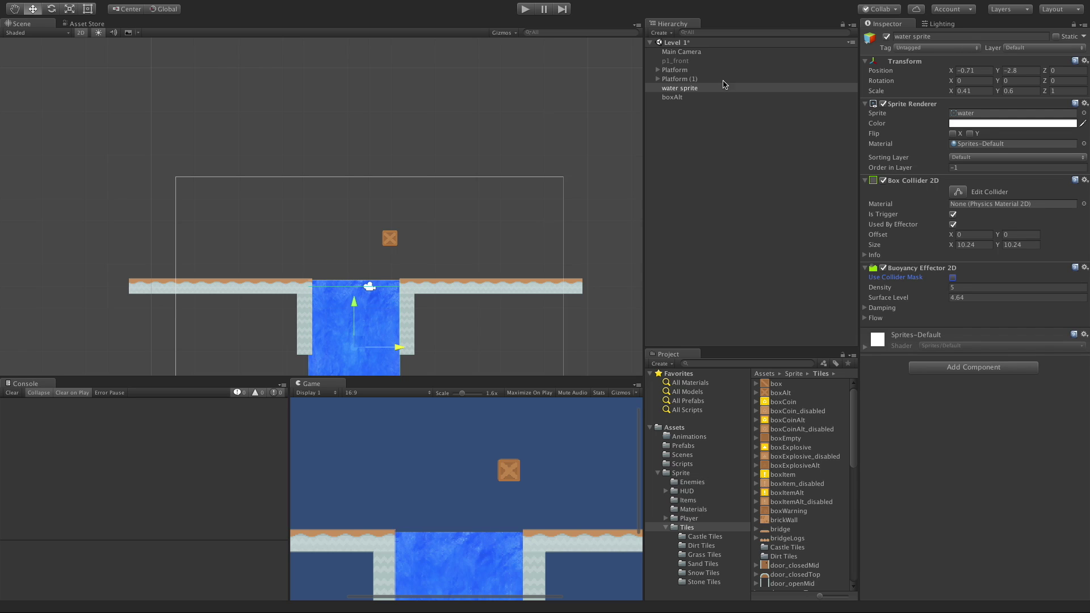
{"action": "left_click", "coordinate": [523, 10]}
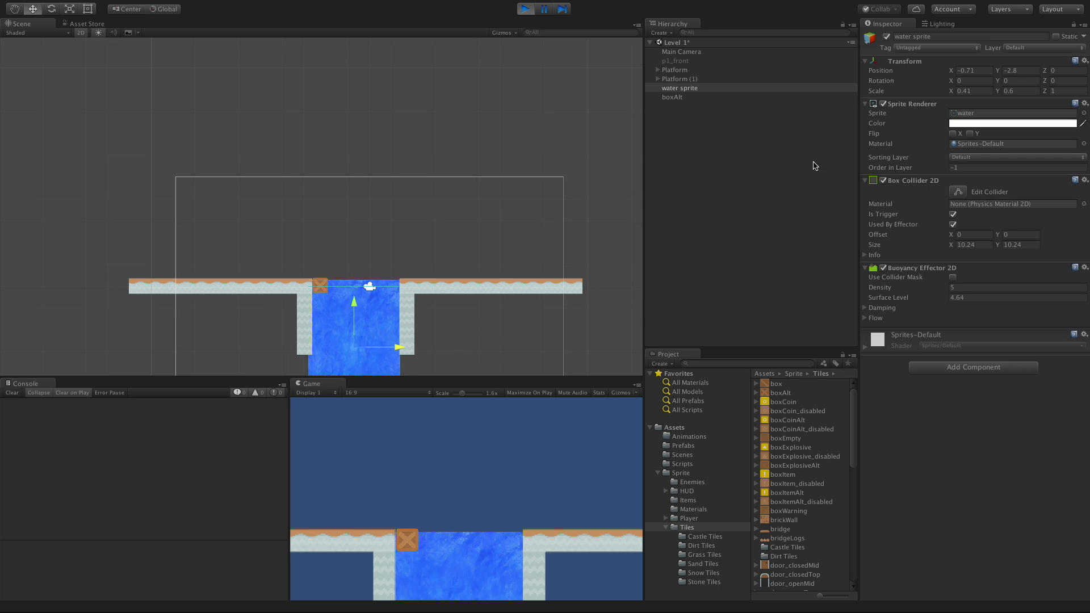
{"action": "left_click", "coordinate": [521, 10]}
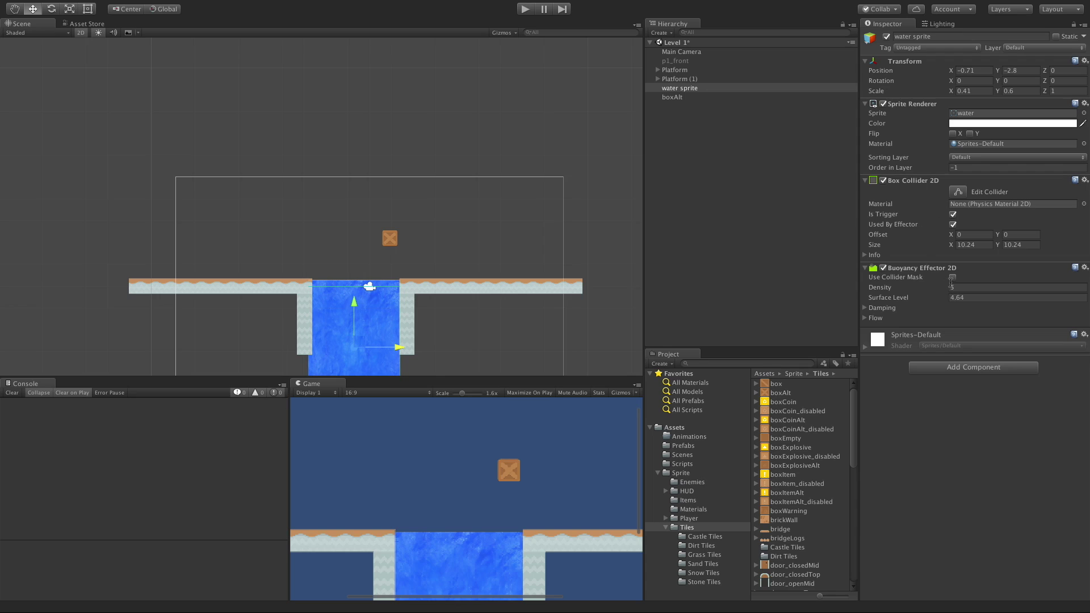
{"action": "left_click", "coordinate": [952, 278]}
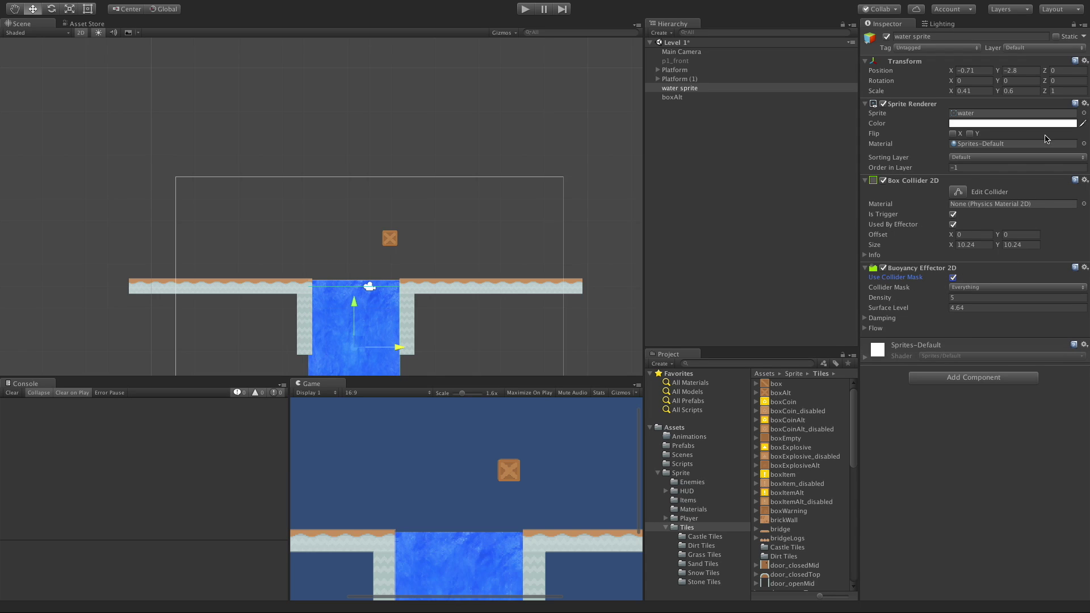
Step: Look through the collider mask and water sprite layer lists without changing anything
{"action": "left_click", "coordinate": [987, 287]}
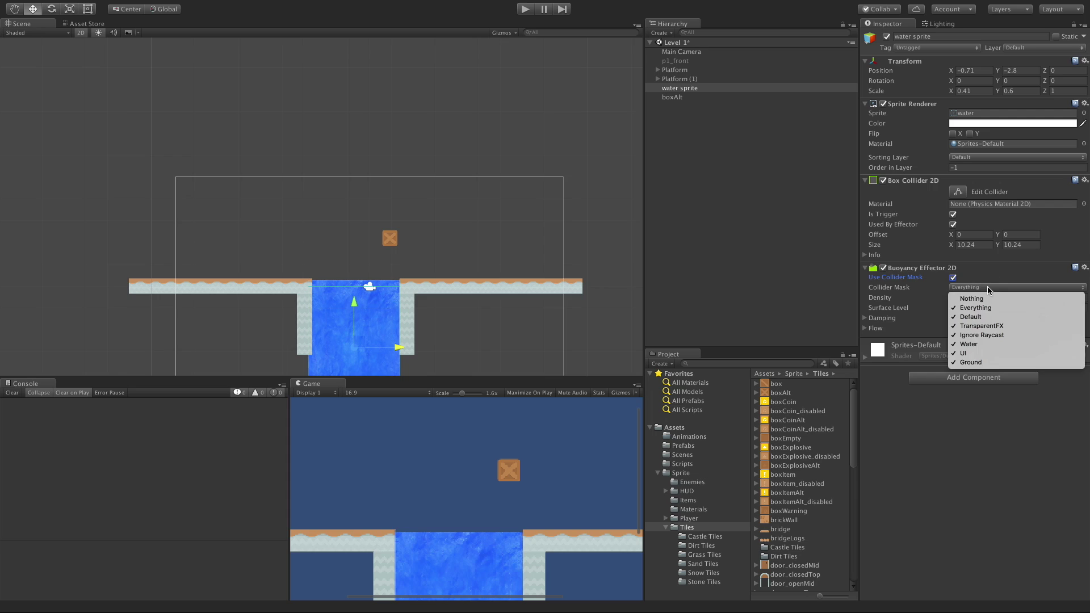
{"action": "left_click", "coordinate": [986, 401]}
{"action": "left_click", "coordinate": [1042, 48]}
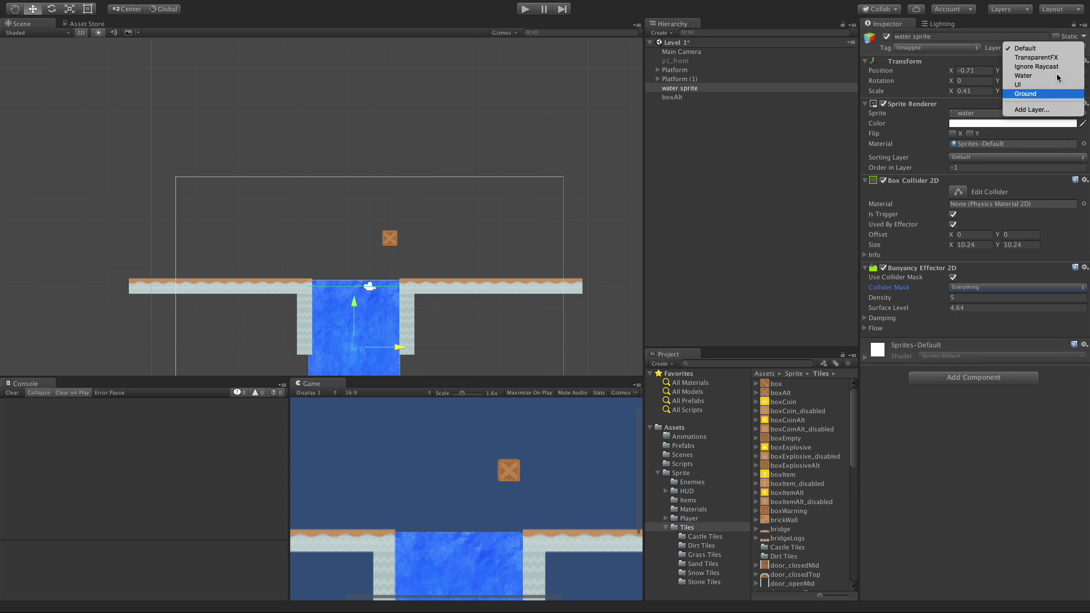
{"action": "left_click", "coordinate": [993, 442]}
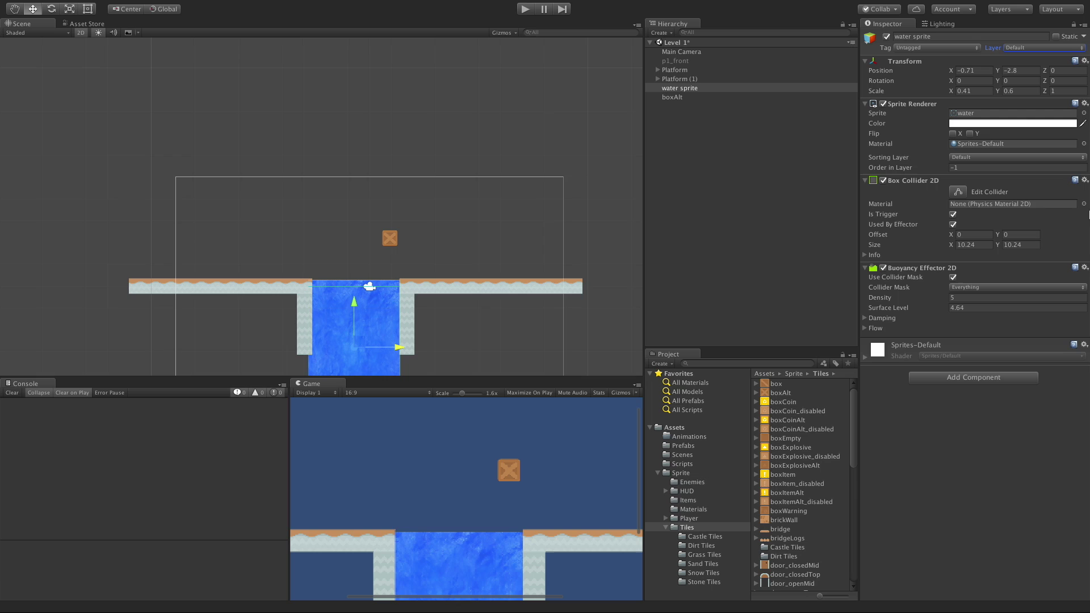
{"action": "left_click", "coordinate": [1035, 47]}
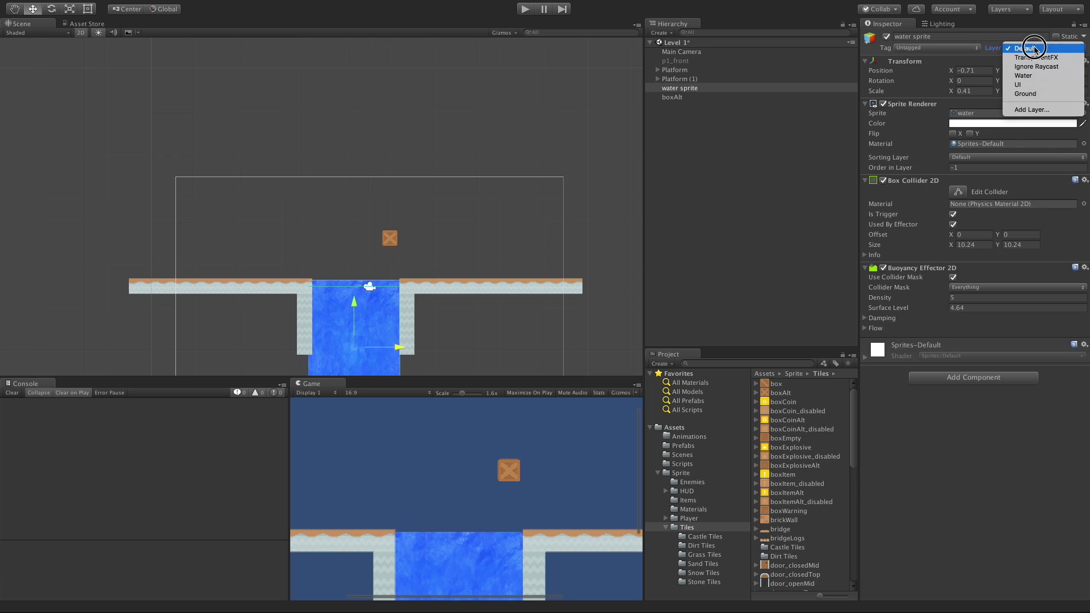
Step: Set the collider mask to Everything, then untick Ground so it reads Mixed
{"action": "left_click", "coordinate": [931, 448]}
{"action": "left_click", "coordinate": [1003, 287]}
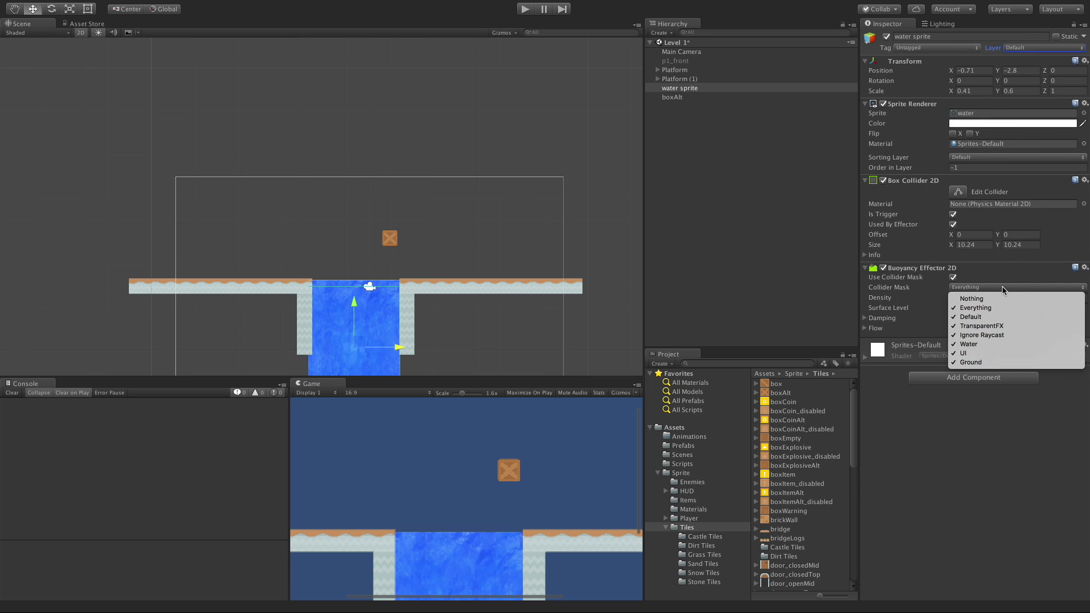
{"action": "left_click", "coordinate": [999, 308]}
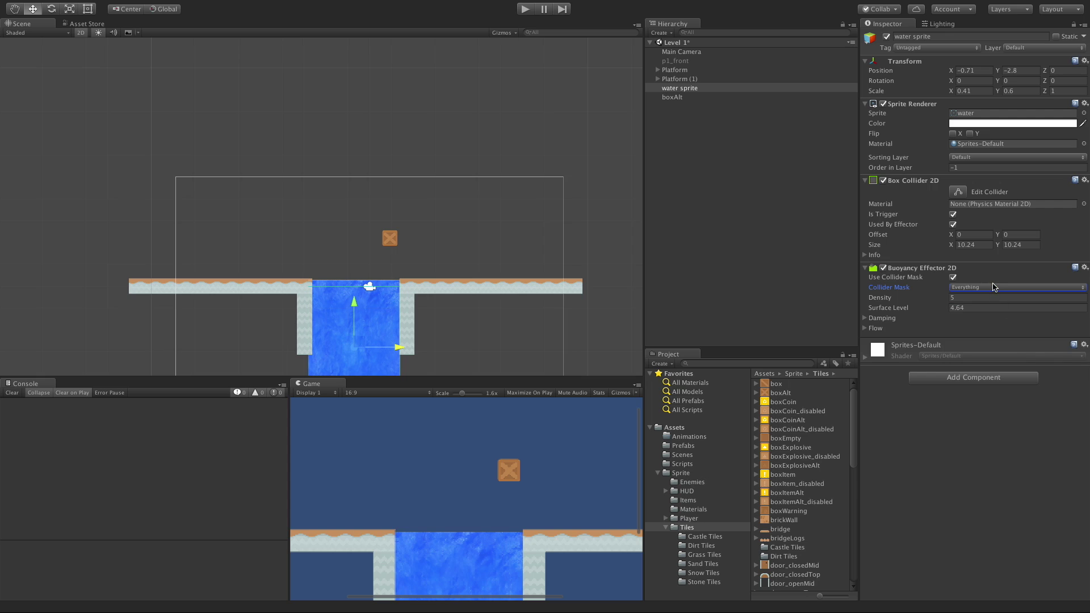
{"action": "left_click", "coordinate": [994, 288]}
{"action": "left_click", "coordinate": [995, 298]}
{"action": "left_click", "coordinate": [995, 288]}
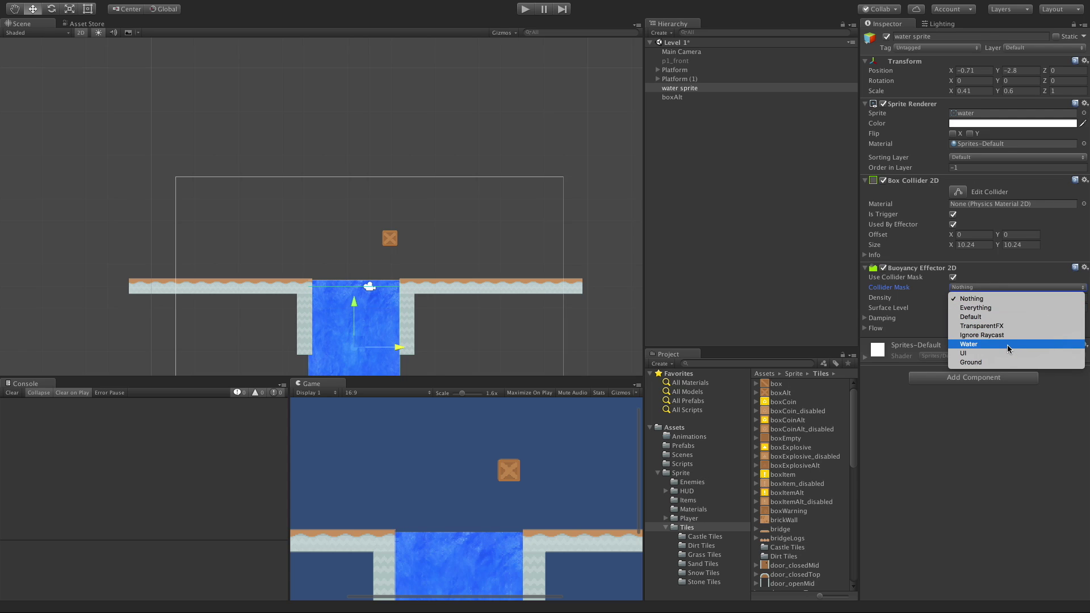
{"action": "left_click", "coordinate": [993, 307]}
{"action": "left_click", "coordinate": [988, 287]}
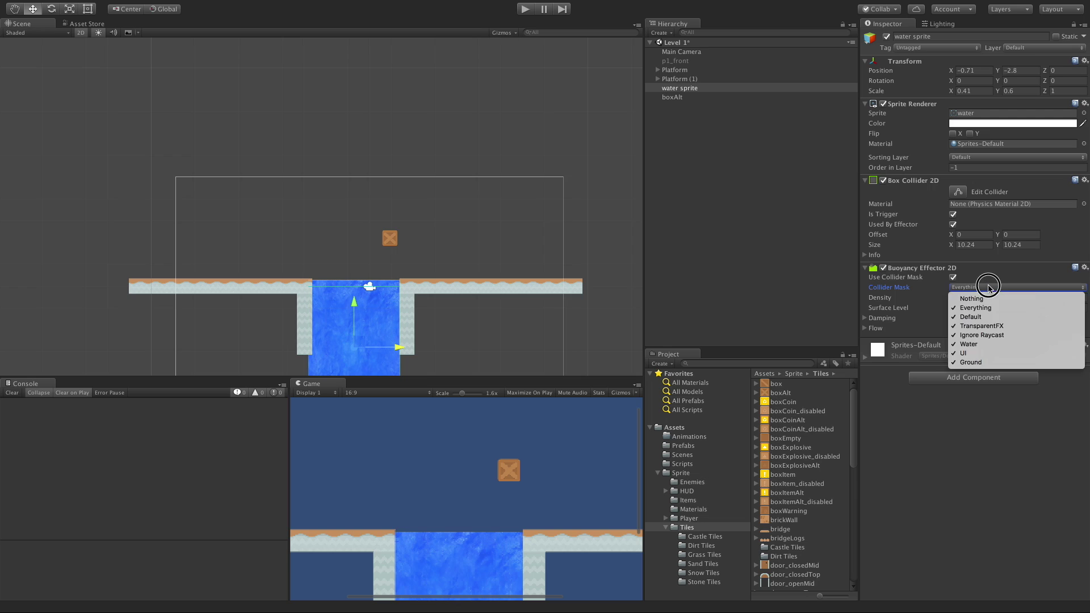
{"action": "left_click", "coordinate": [1009, 362]}
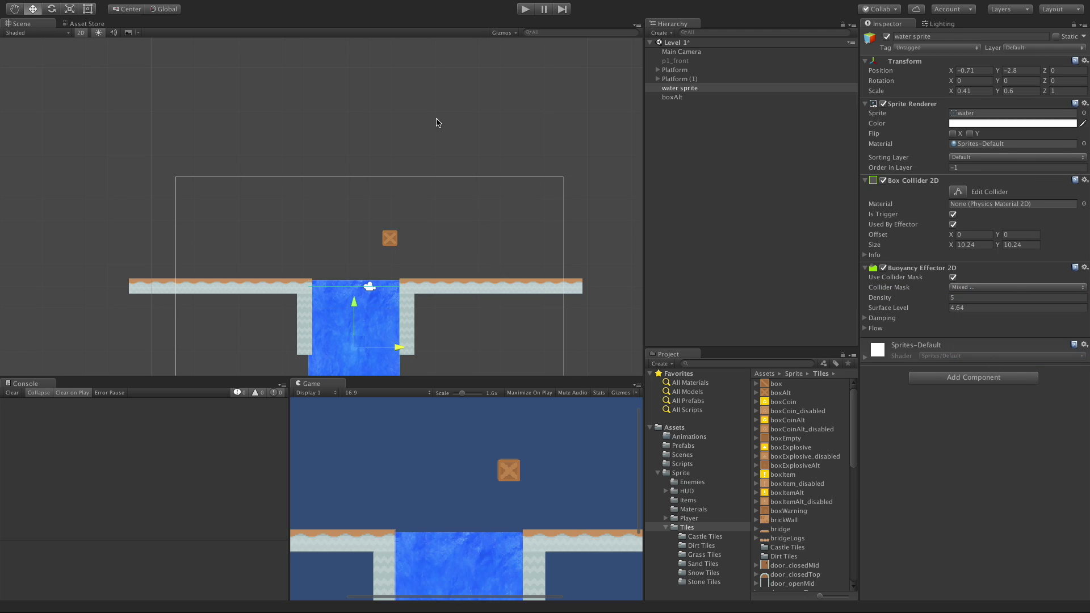
Step: Put the boxAlt crate on the Ground layer and run a brief play test
{"action": "left_click", "coordinate": [672, 97]}
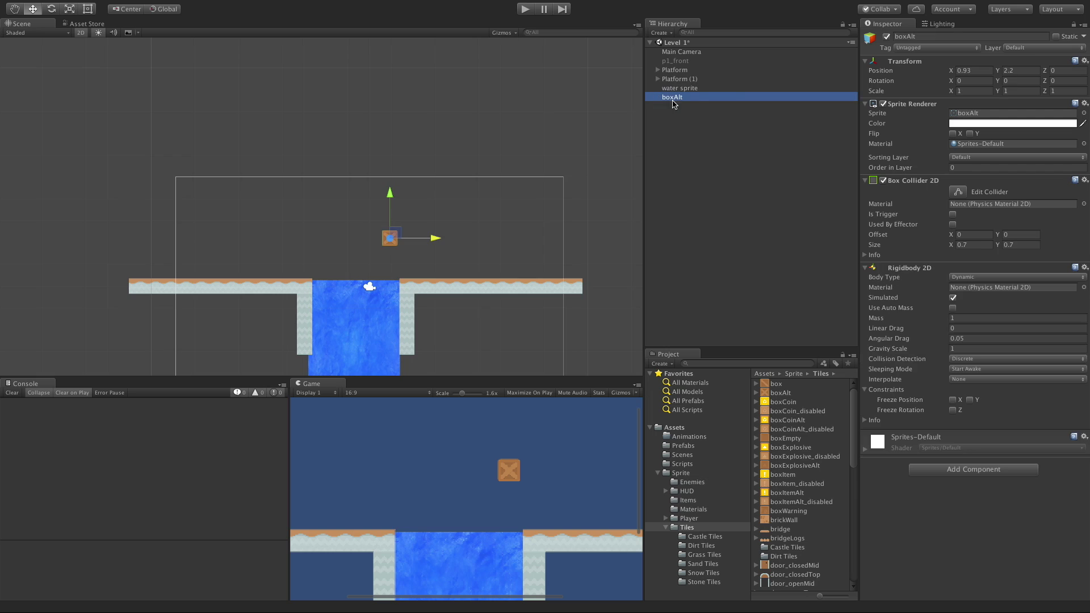
{"action": "left_click", "coordinate": [1037, 48]}
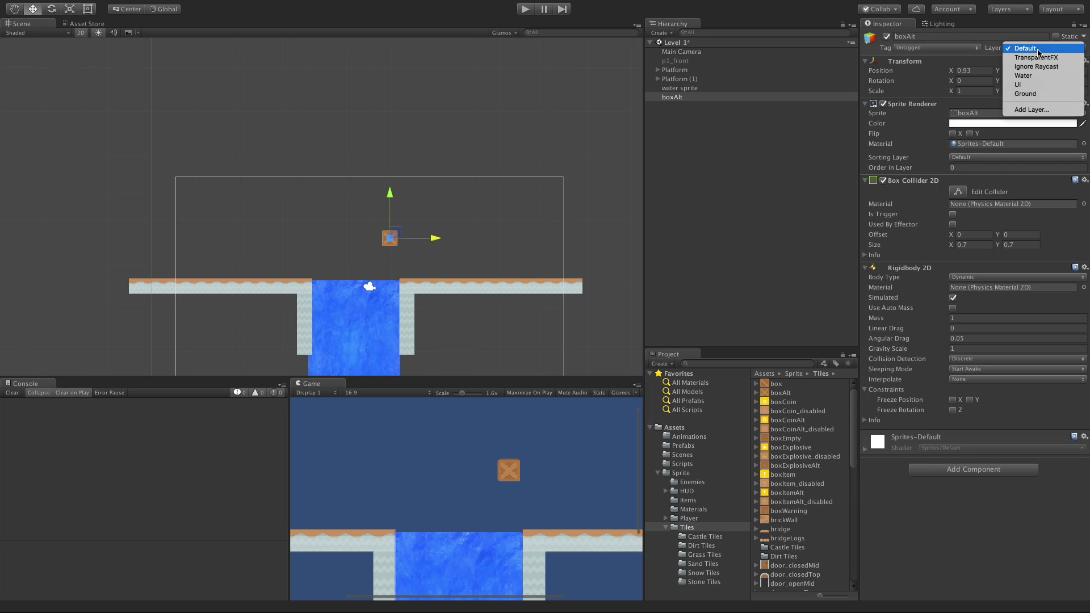
{"action": "left_click", "coordinate": [1029, 94]}
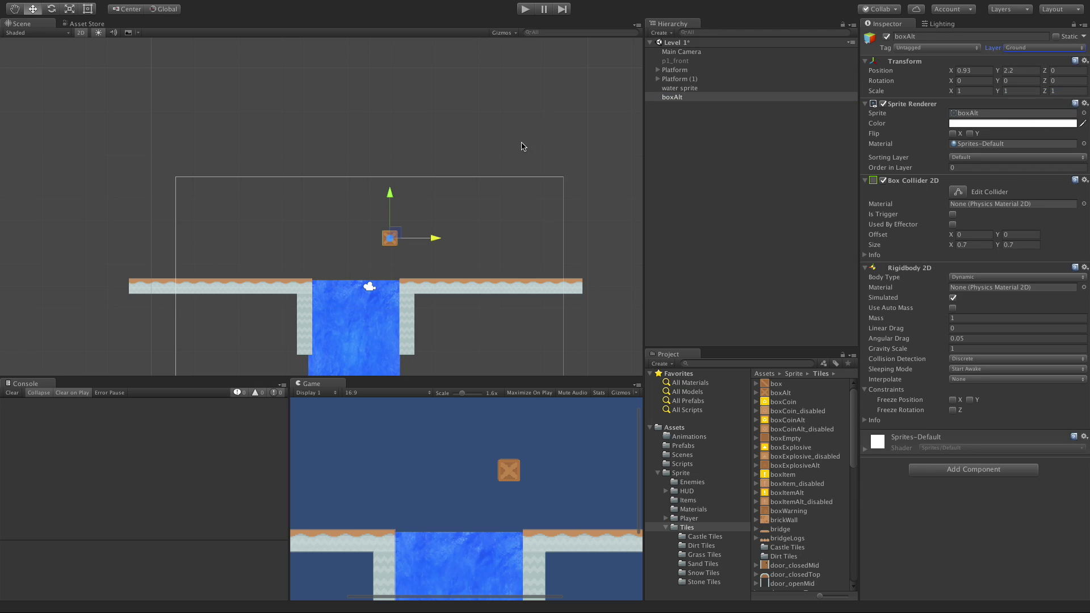
{"action": "left_click", "coordinate": [525, 9]}
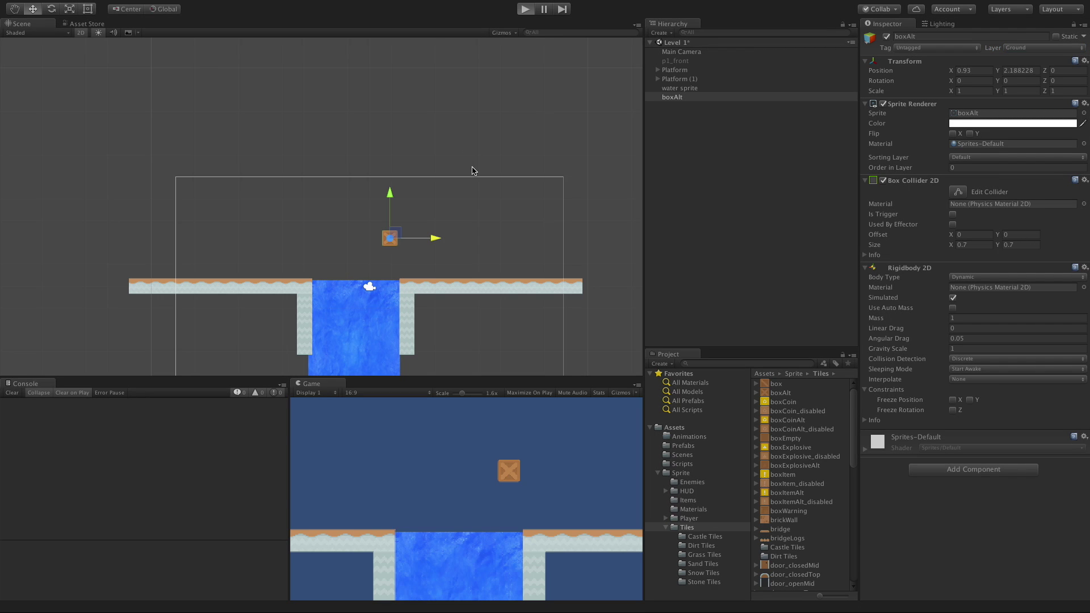
{"action": "scroll", "coordinate": [466, 182], "scroll_direction": "down", "scroll_amount": 4}
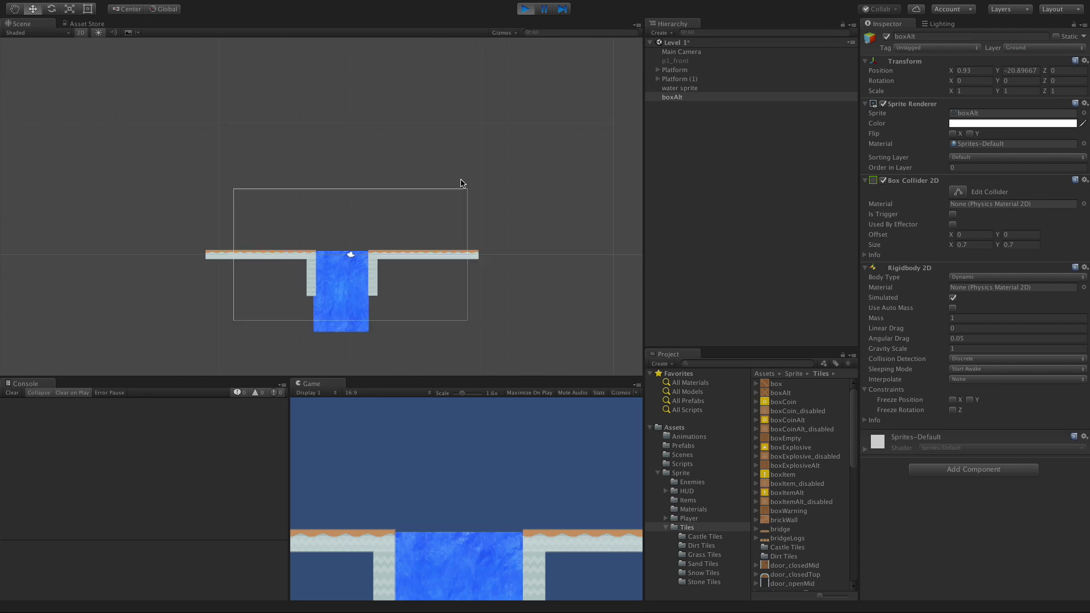
{"action": "left_click", "coordinate": [525, 9]}
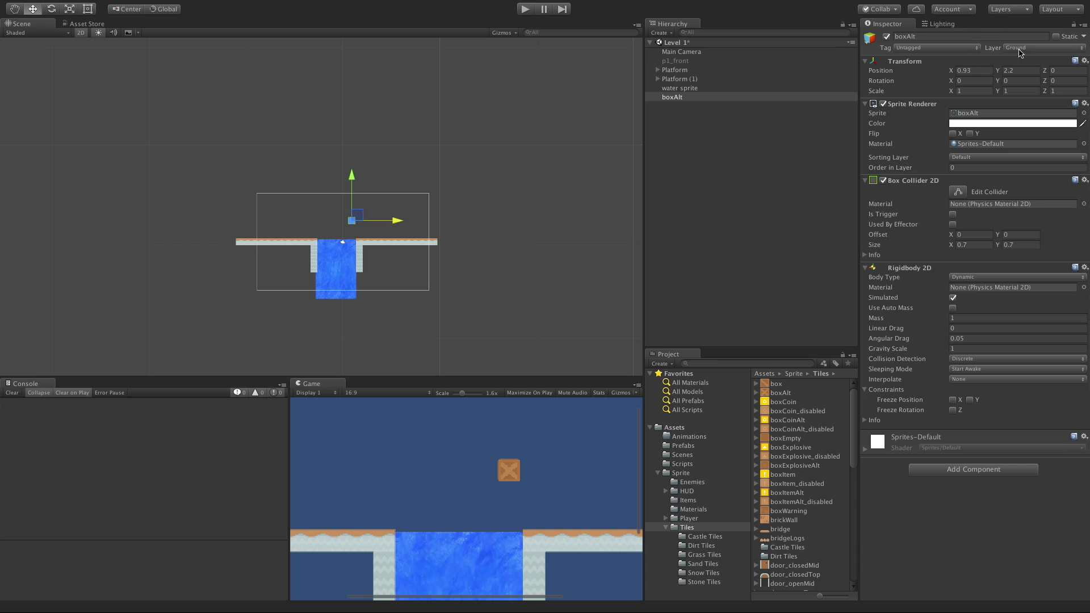
Step: Move the crate back to the Default layer and play the scene again
{"action": "left_click", "coordinate": [1036, 47]}
{"action": "left_click", "coordinate": [1031, 71]}
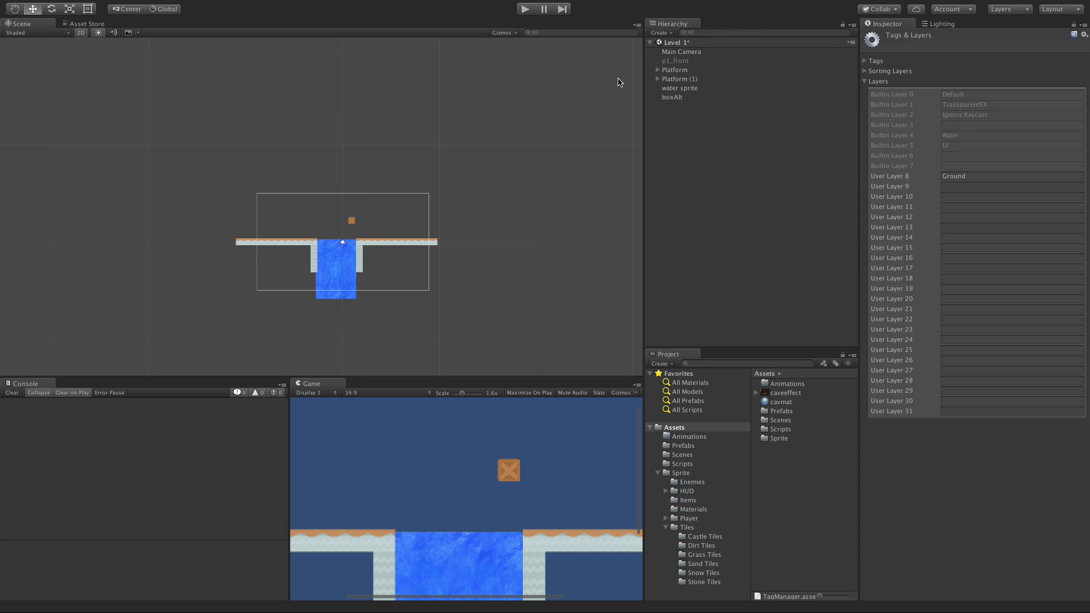
{"action": "left_click", "coordinate": [733, 111]}
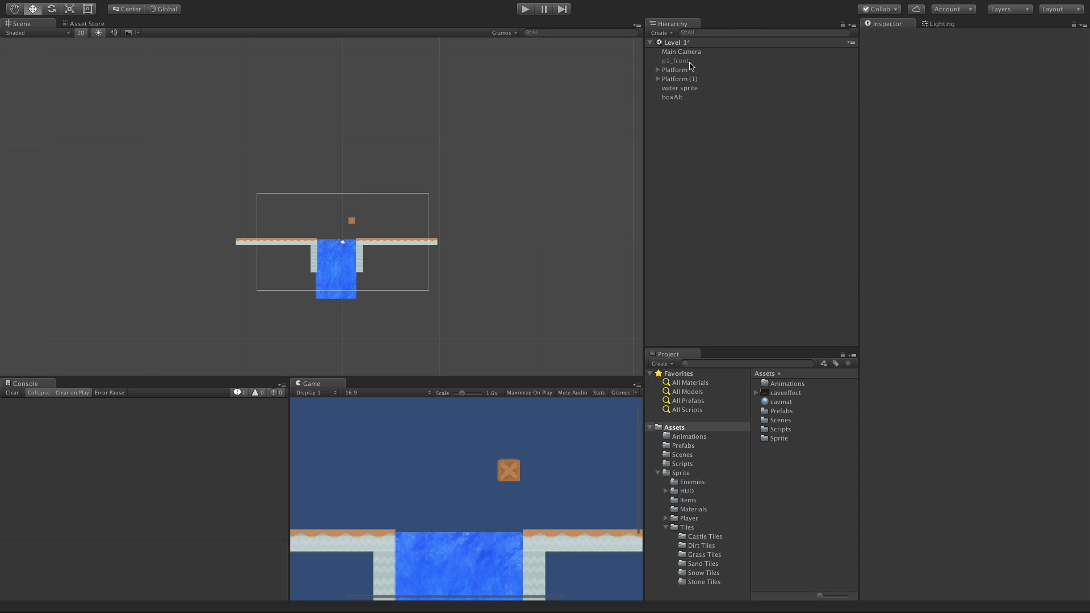
{"action": "left_click", "coordinate": [685, 98]}
{"action": "left_click", "coordinate": [1036, 47]}
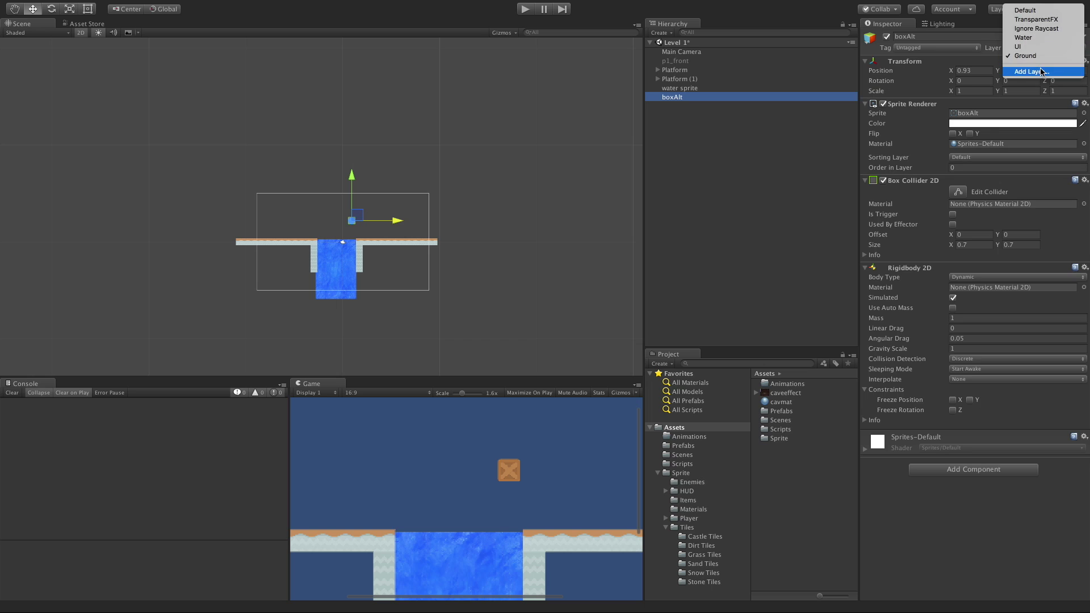
{"action": "left_click", "coordinate": [1039, 11]}
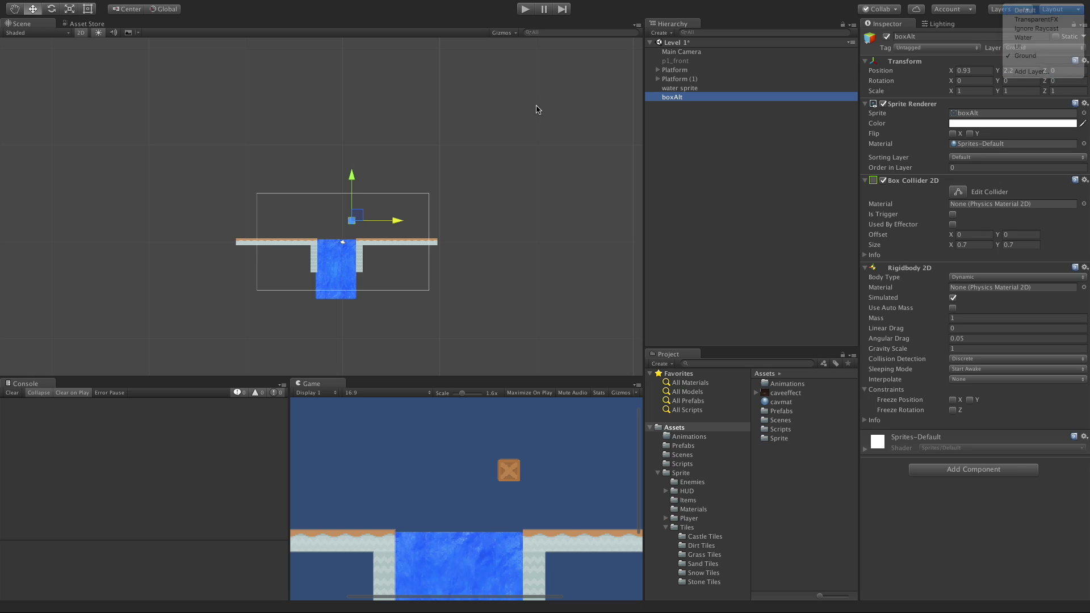
{"action": "left_click", "coordinate": [528, 11]}
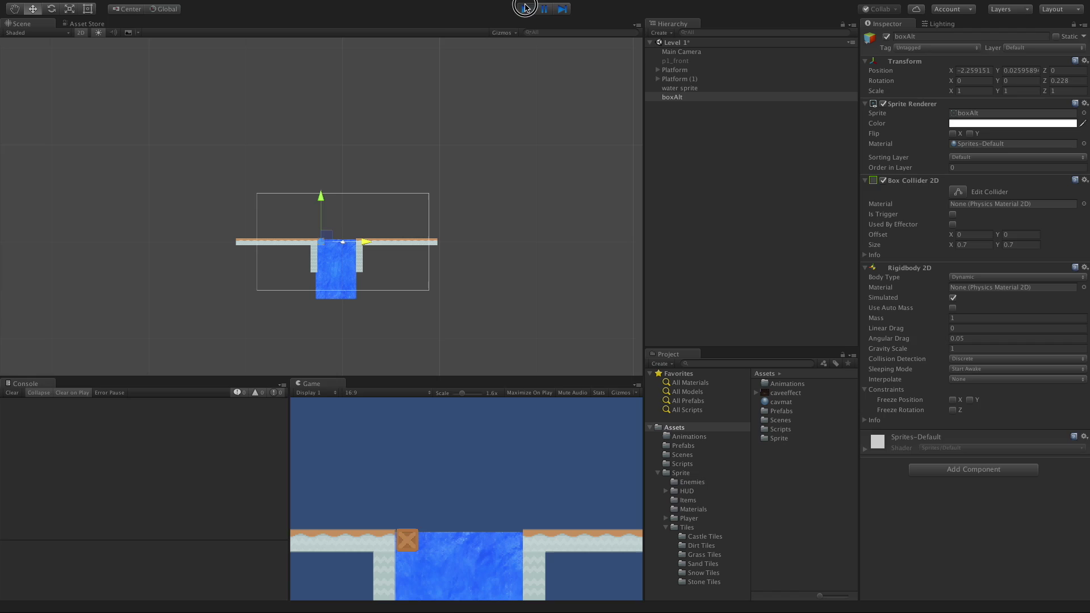
Step: Stop play mode and select the water sprite to show its Buoyancy Effector 2D
{"action": "left_click", "coordinate": [524, 8]}
{"action": "left_click", "coordinate": [679, 88]}
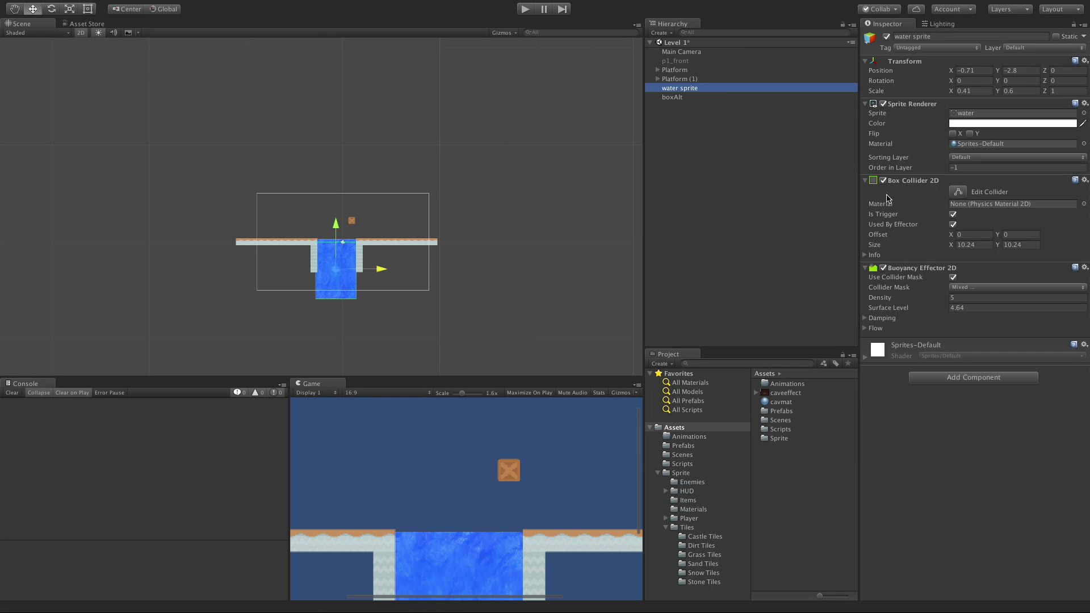